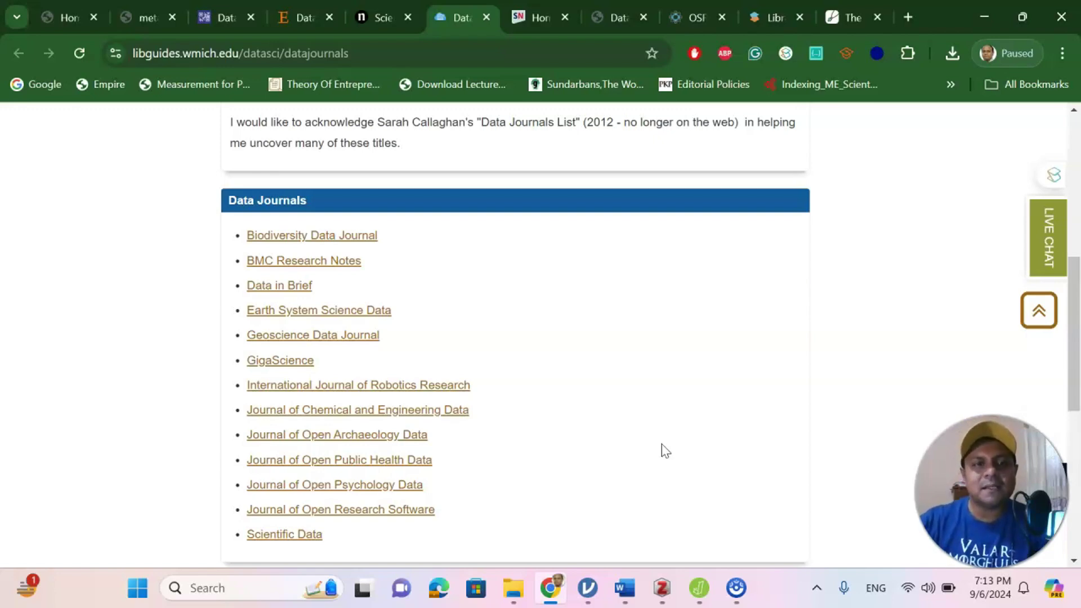
Step: Browse the library guide's Data Journals list through Scientific Data and the Other Data Science Journals section
click(582, 390)
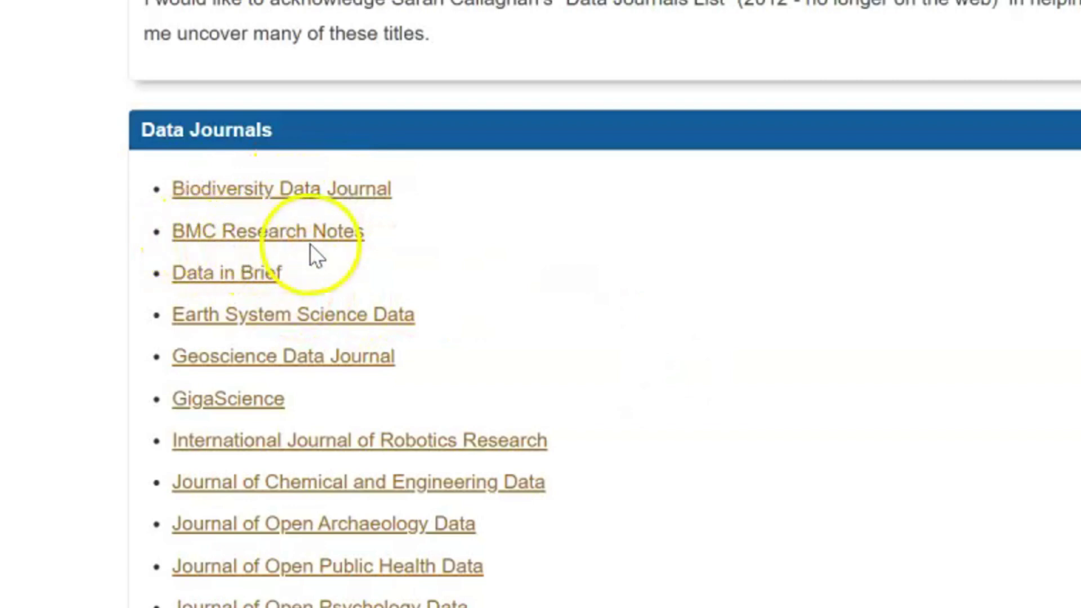
scroll(348, 247, down, 1)
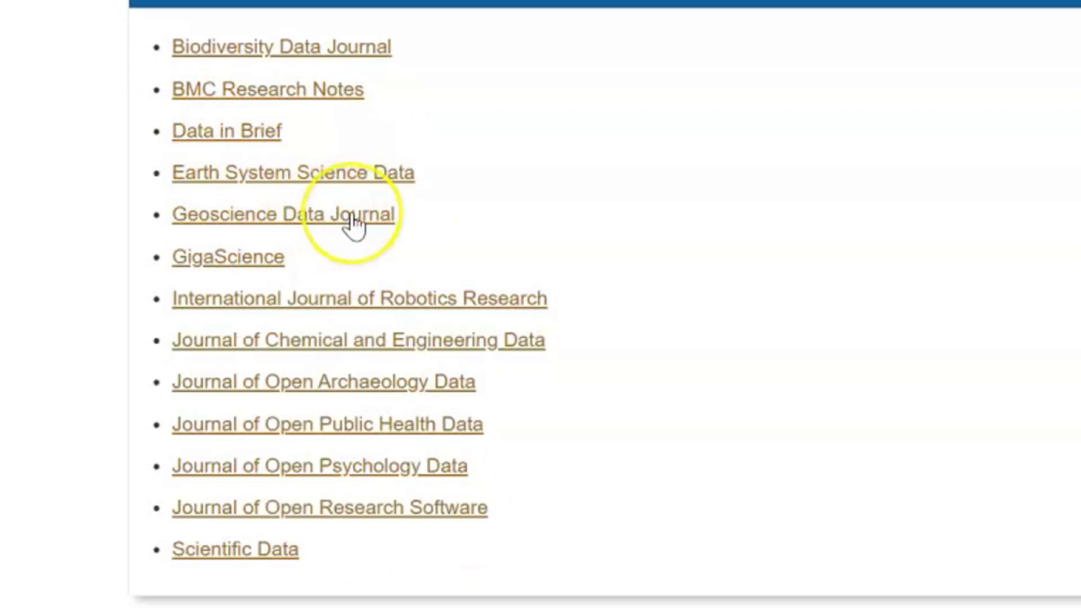
scroll(352, 222, down, 1)
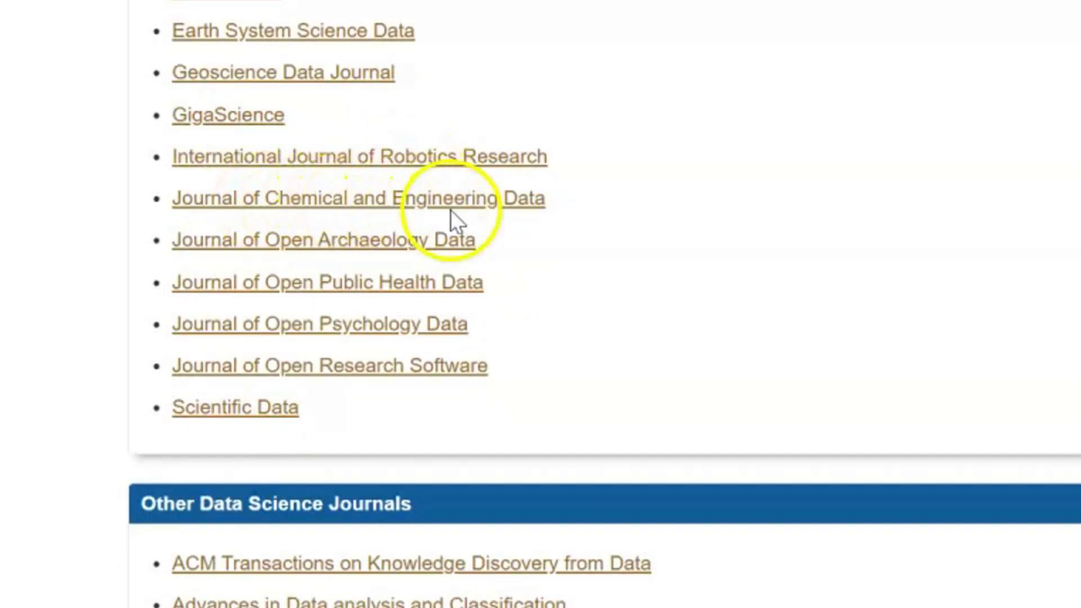
scroll(507, 214, down, 2)
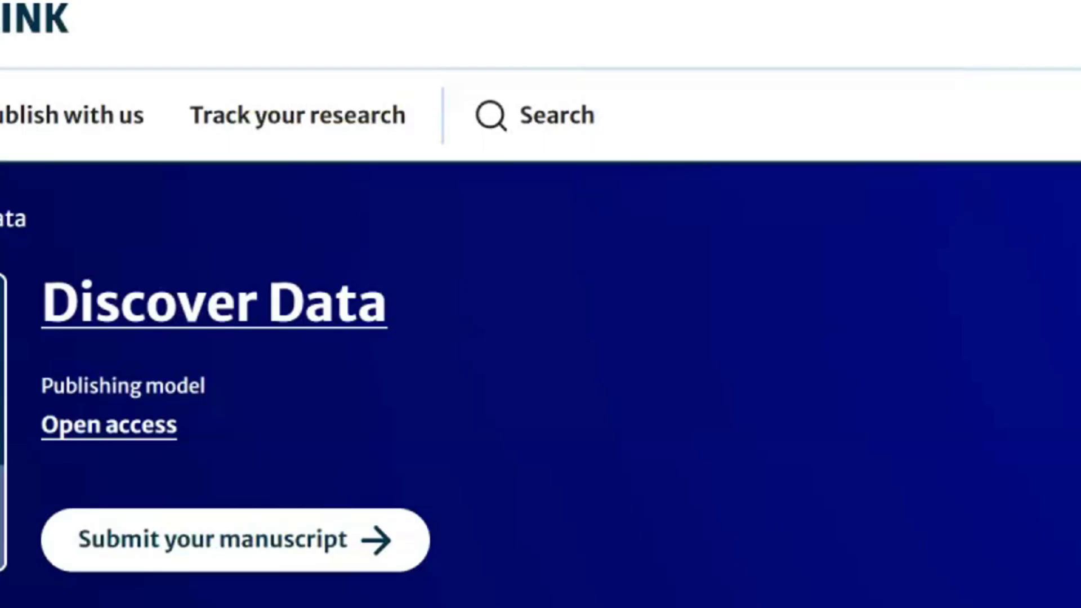
click(290, 329)
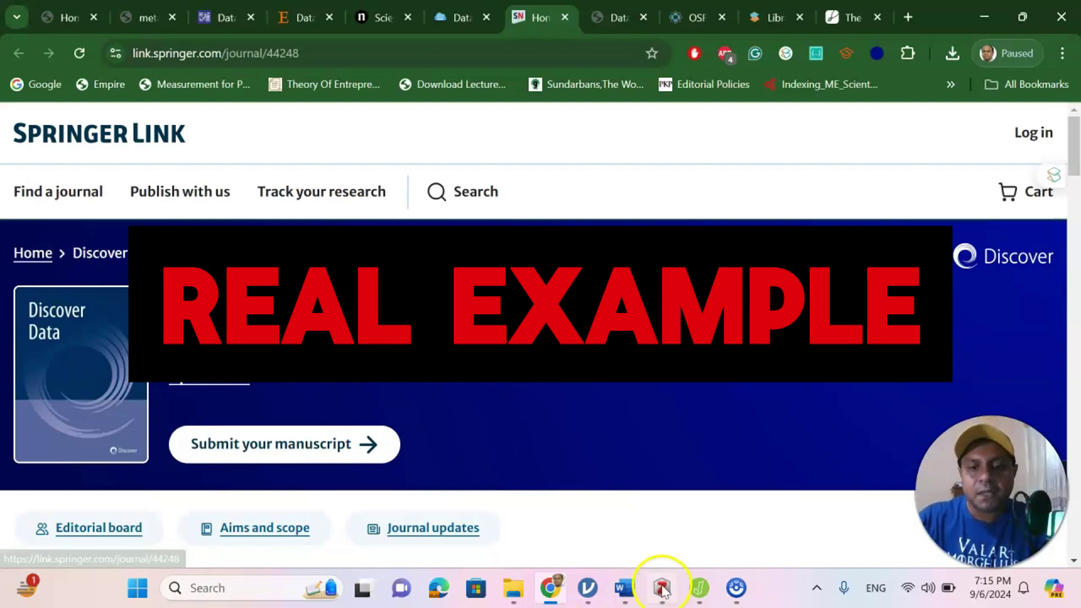
Step: Bring the Word manuscript forward and review its dataset title, Abstract and Keywords
click(625, 587)
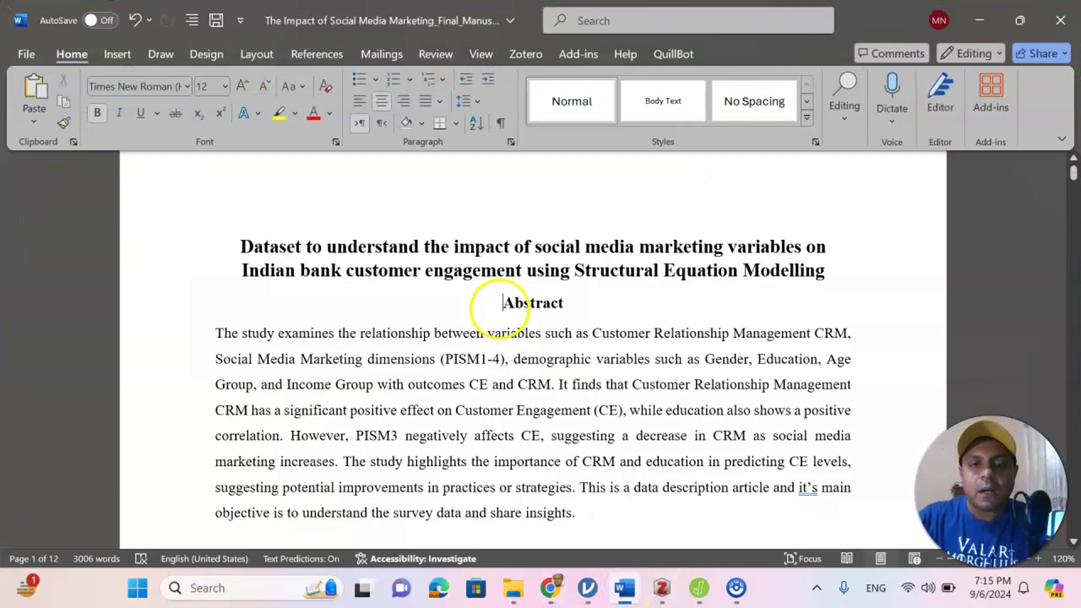
scroll(499, 316, down, 2)
scroll(499, 317, up, 2)
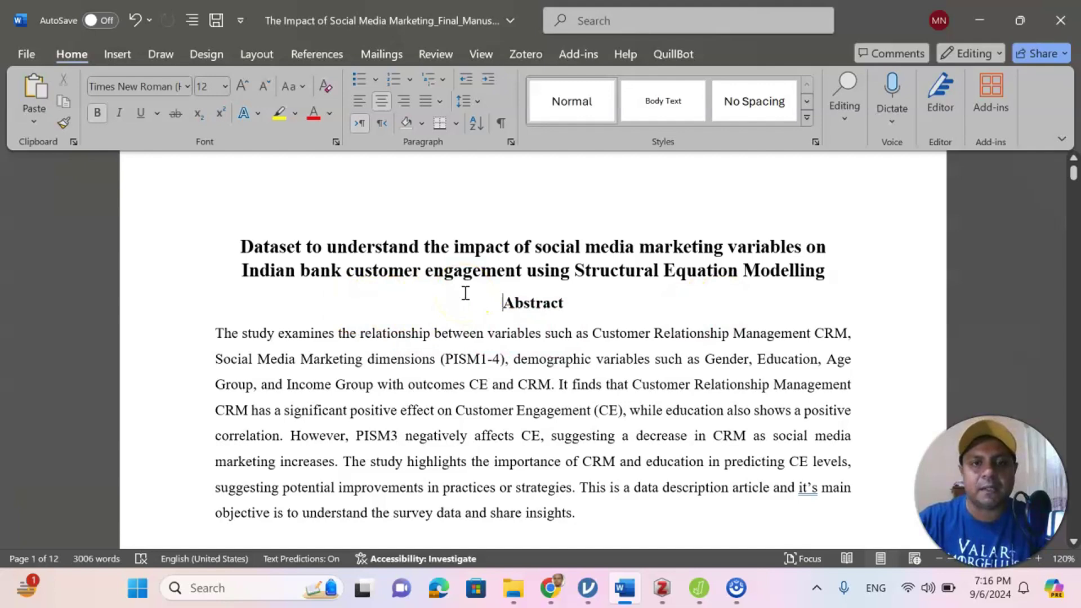
scroll(463, 296, down, 3)
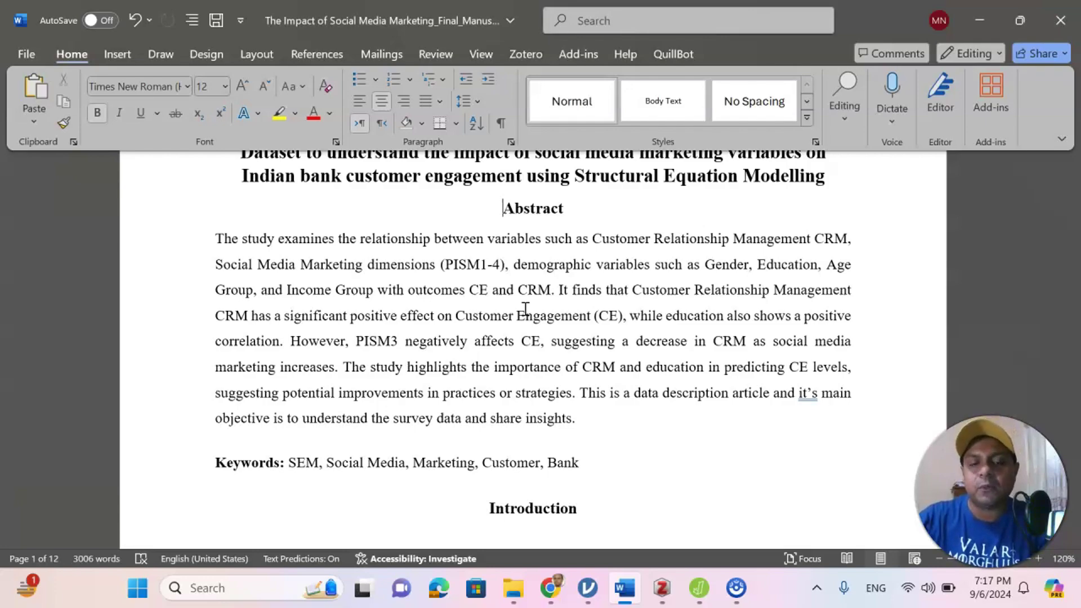
Step: Read the Introduction on engagement, CRM mediation and demographic moderation to the end of page 1
scroll(525, 308, down, 5)
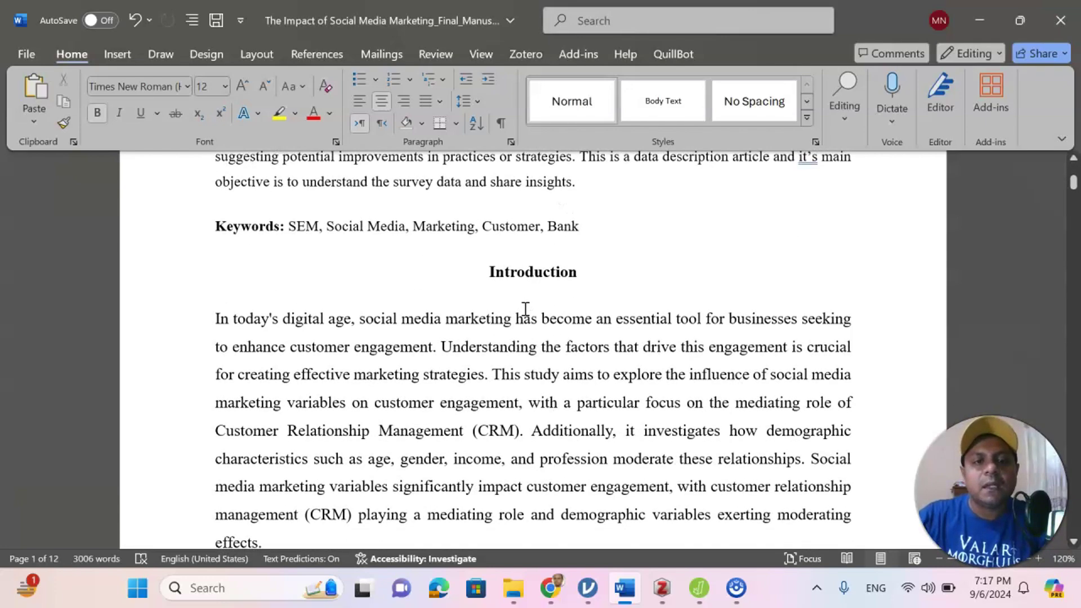
scroll(525, 309, up, 4)
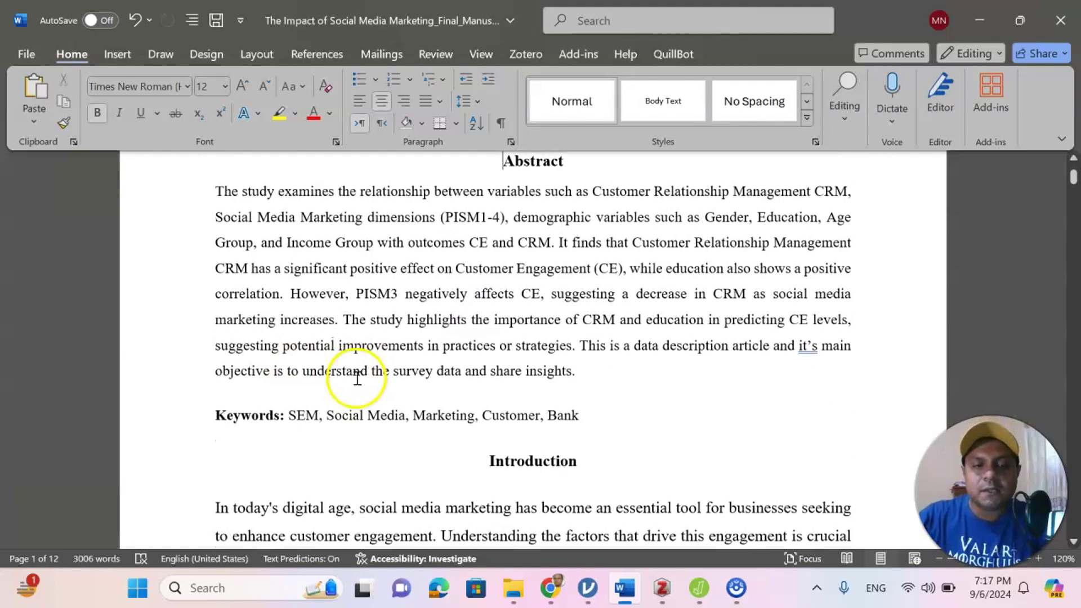
scroll(355, 379, down, 1)
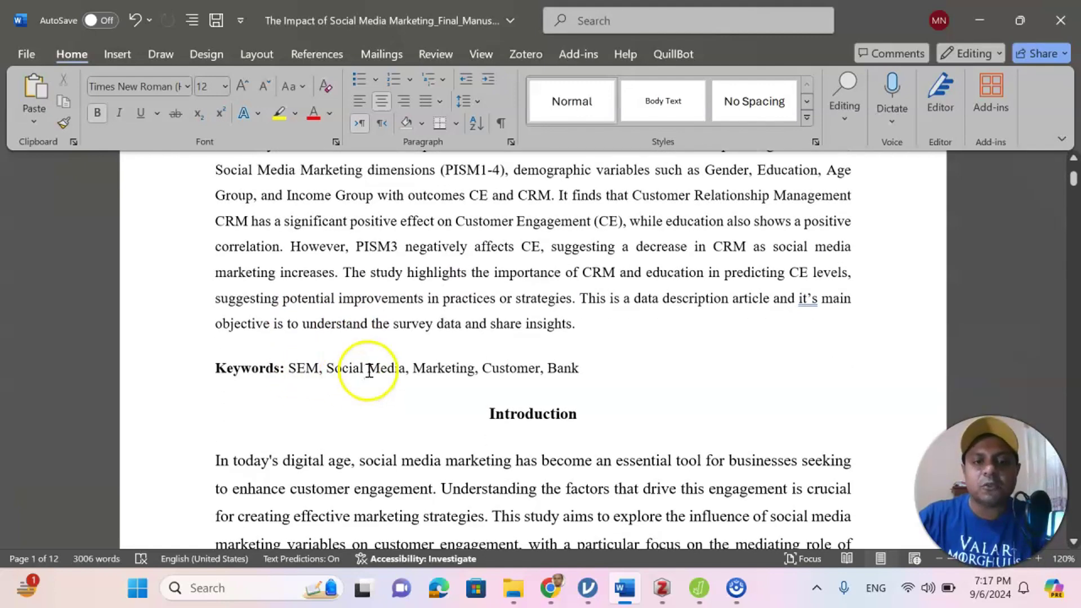
scroll(526, 375, down, 2)
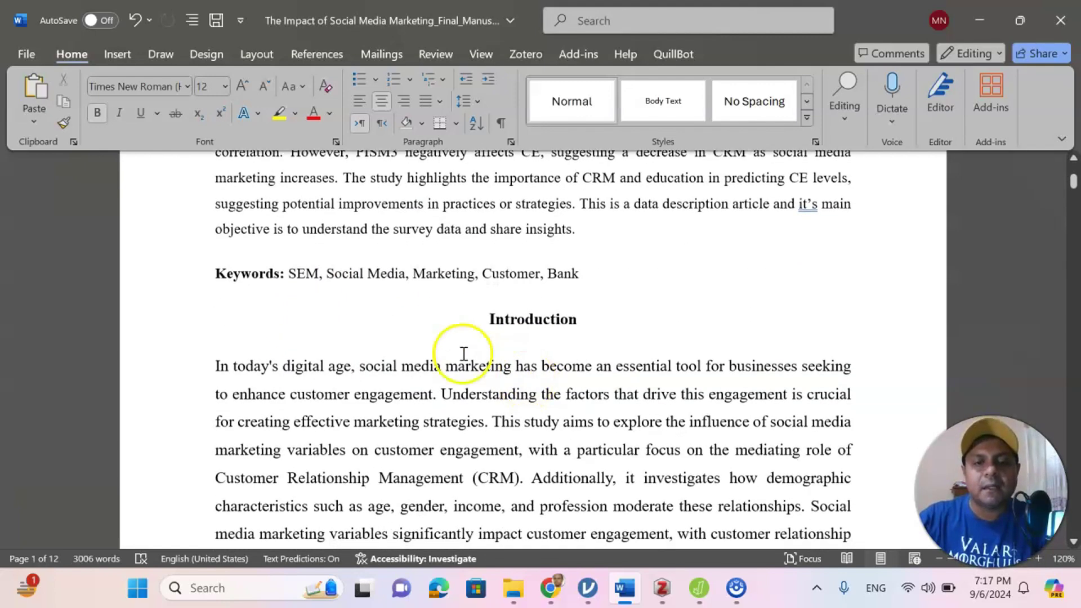
scroll(534, 349, down, 3)
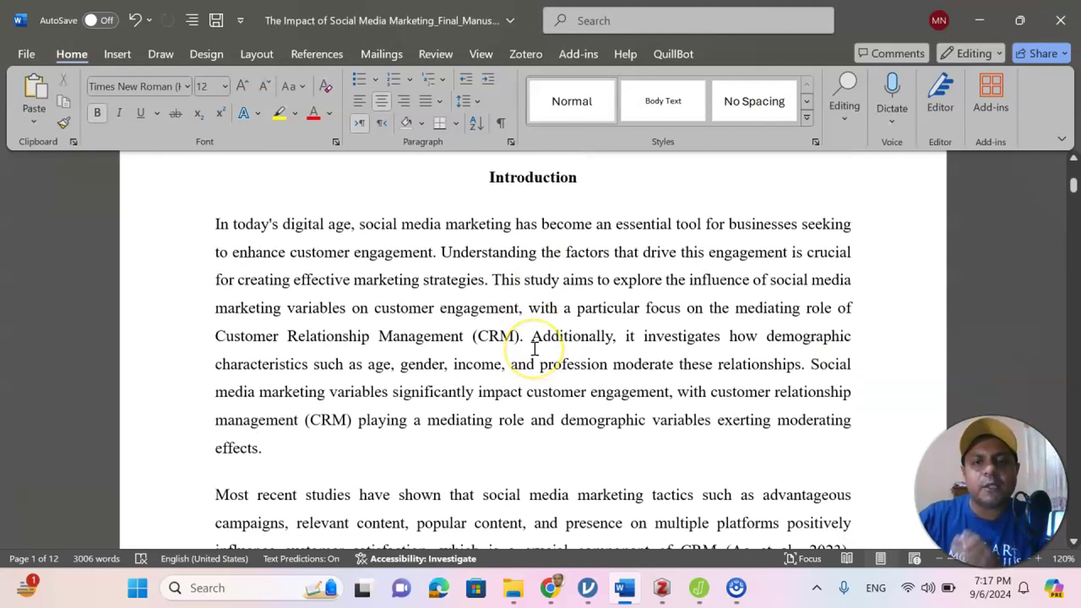
scroll(535, 349, down, 4)
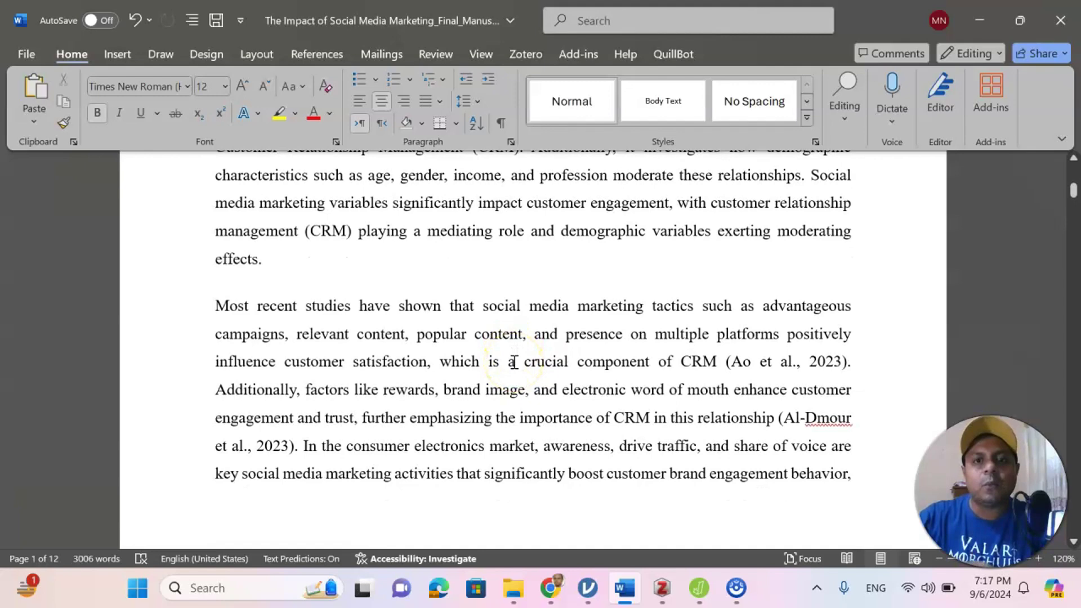
scroll(514, 364, down, 6)
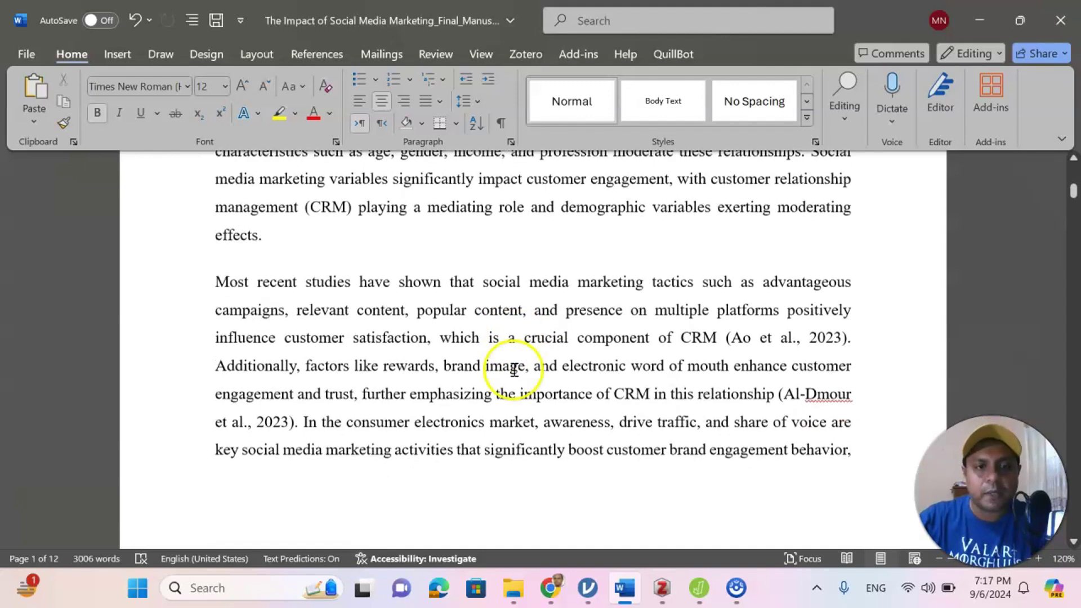
scroll(510, 369, up, 3)
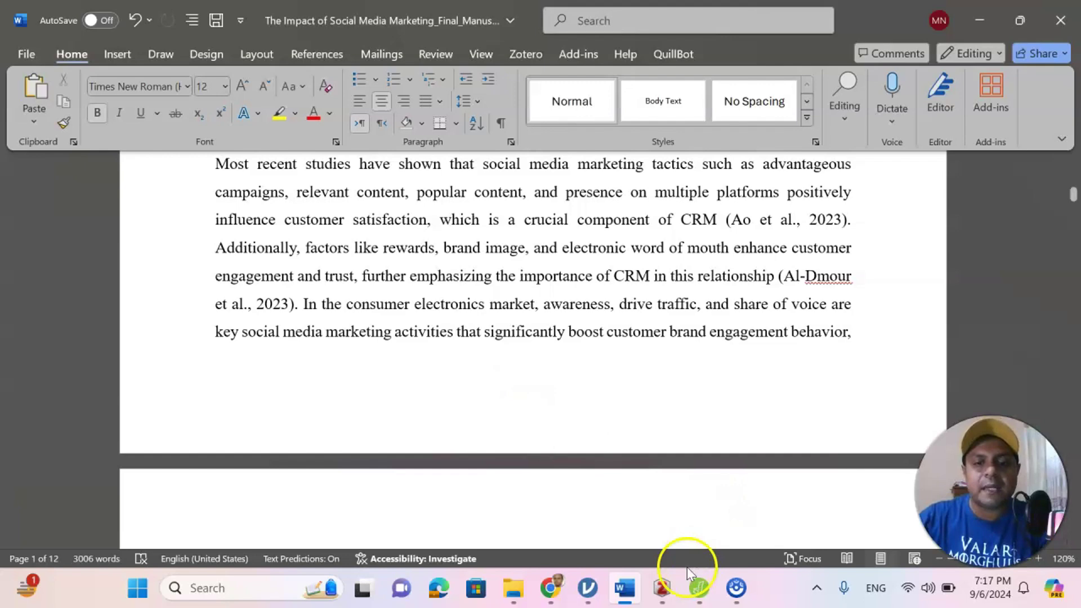
click(662, 587)
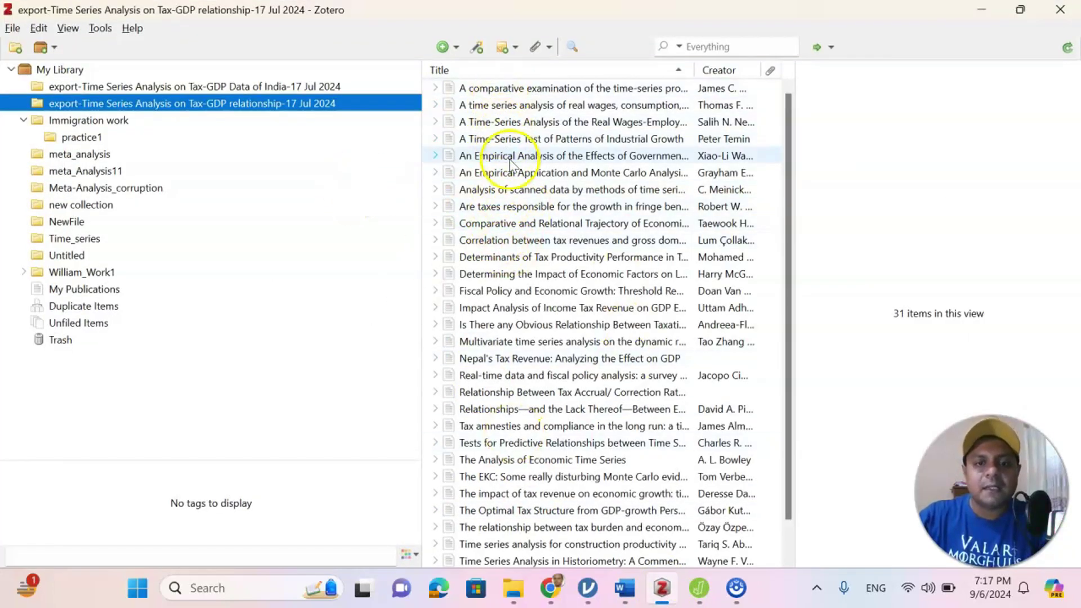
scroll(497, 157, down, 1)
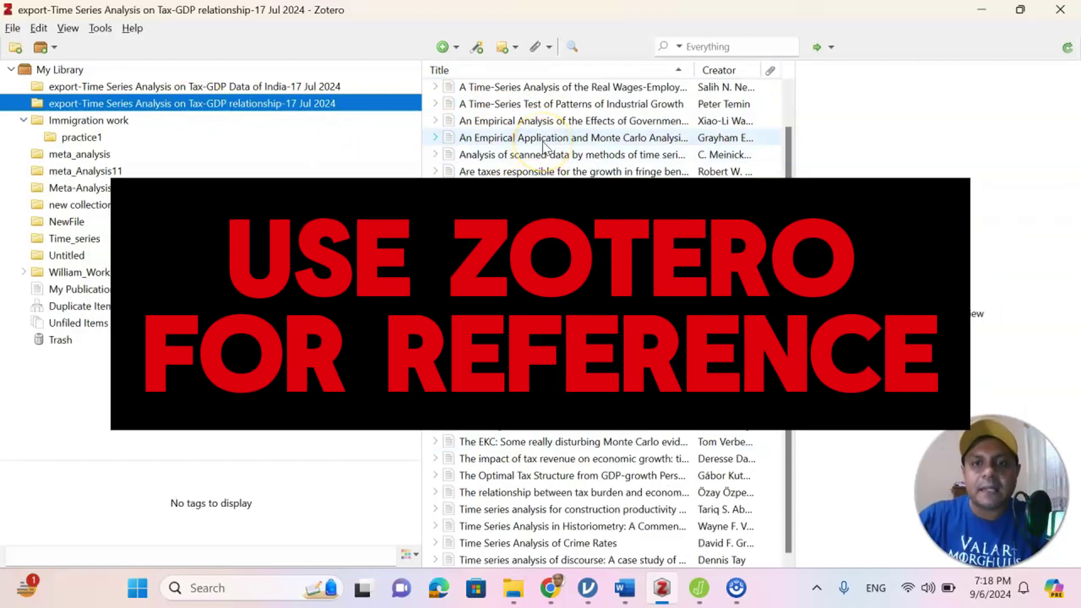
click(976, 9)
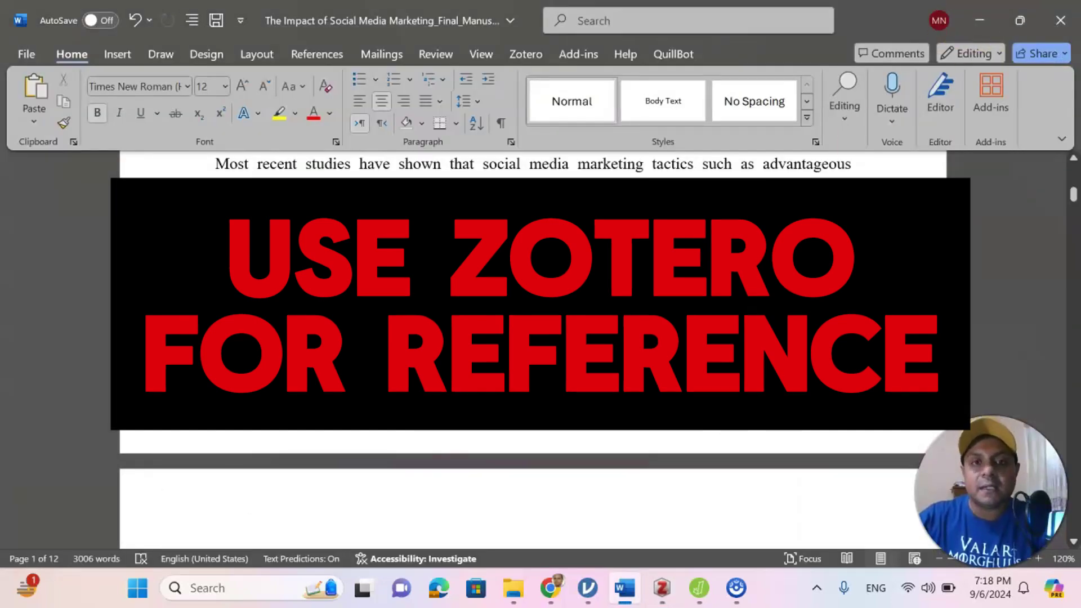
Step: Return the manuscript to its top, then view the SciSpace My Library listing 21 files
click(848, 244)
scroll(848, 245, up, 10)
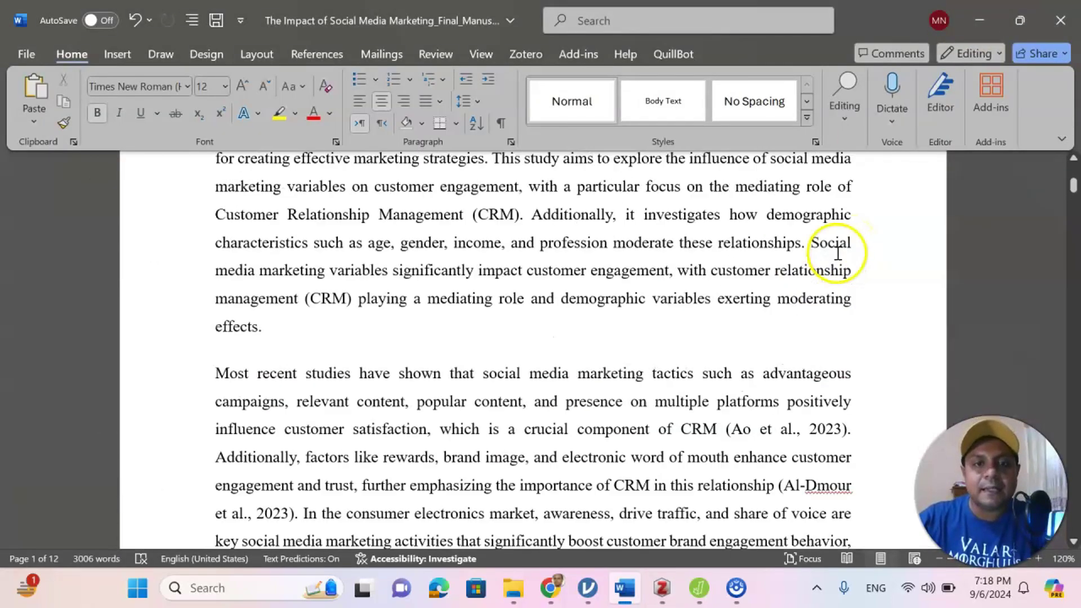
click(644, 269)
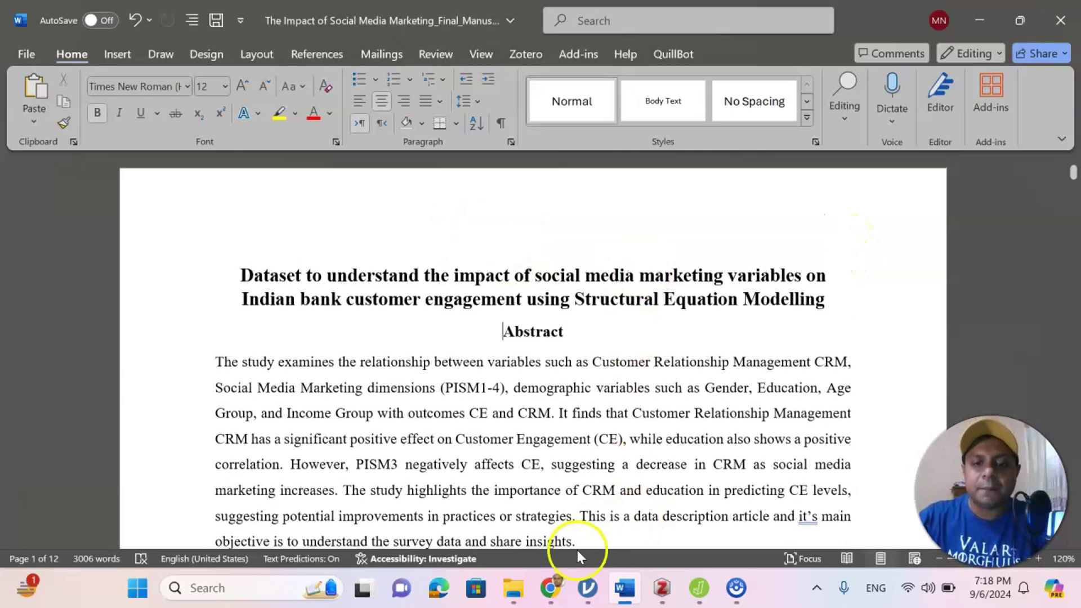
click(551, 587)
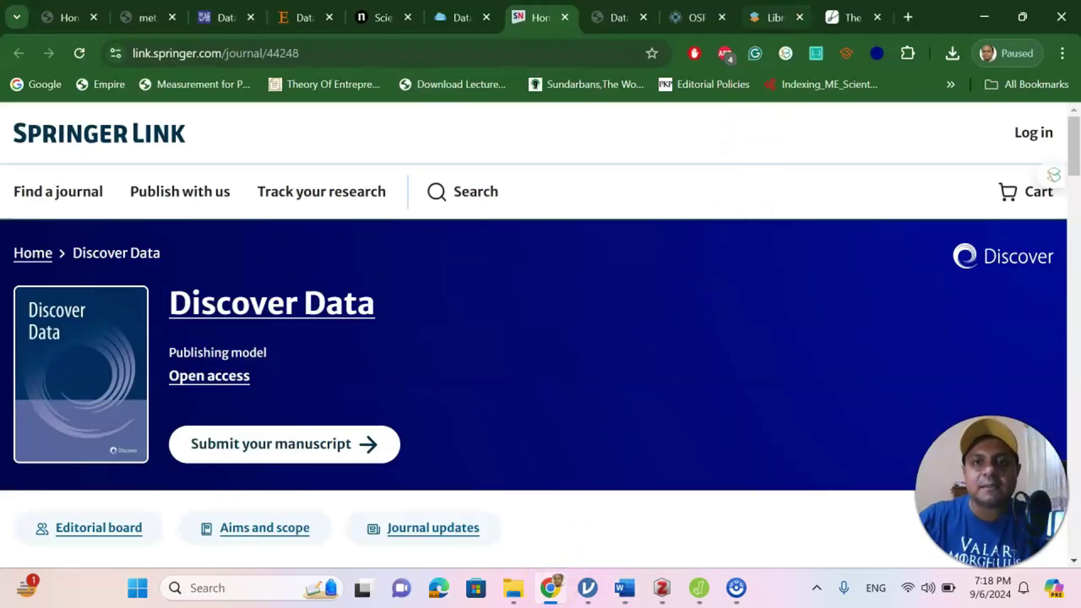
click(771, 14)
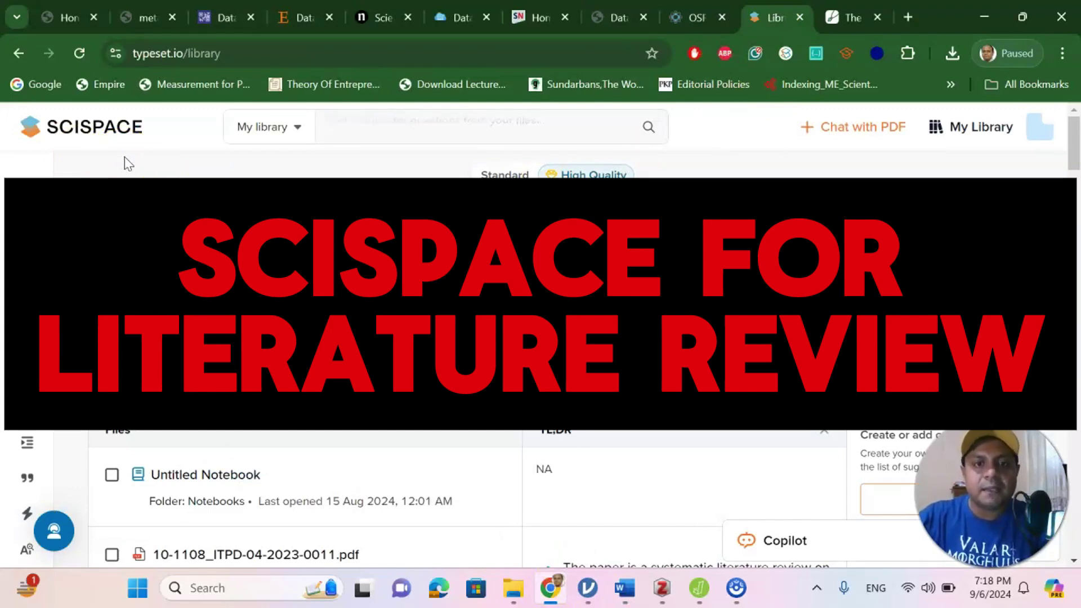
click(167, 186)
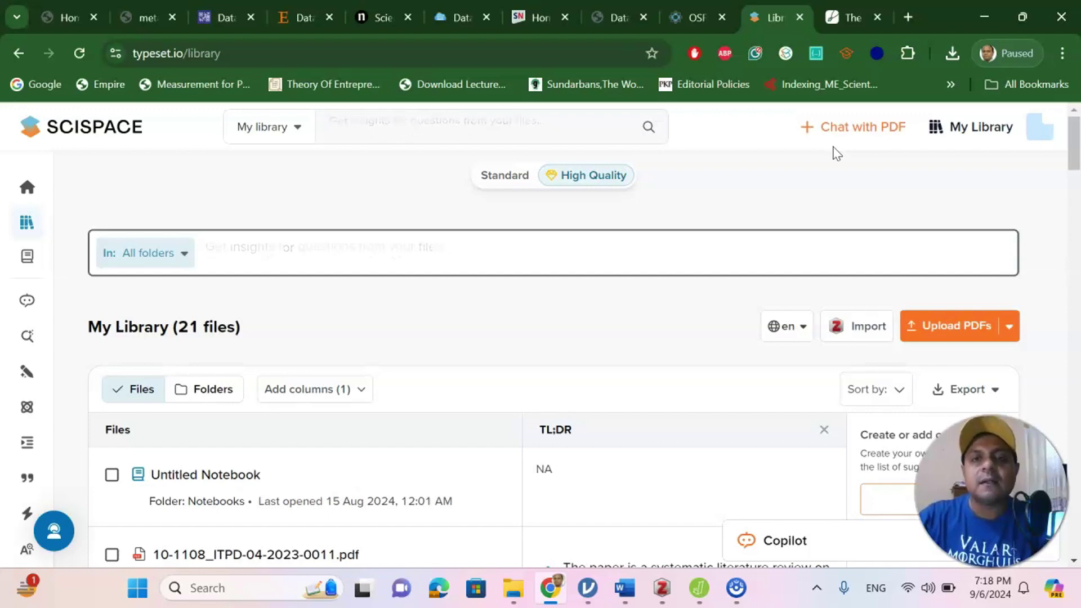
Step: Skim the Word manuscript, then bring back SciSpace's My Library with its TL;DR summaries
click(623, 588)
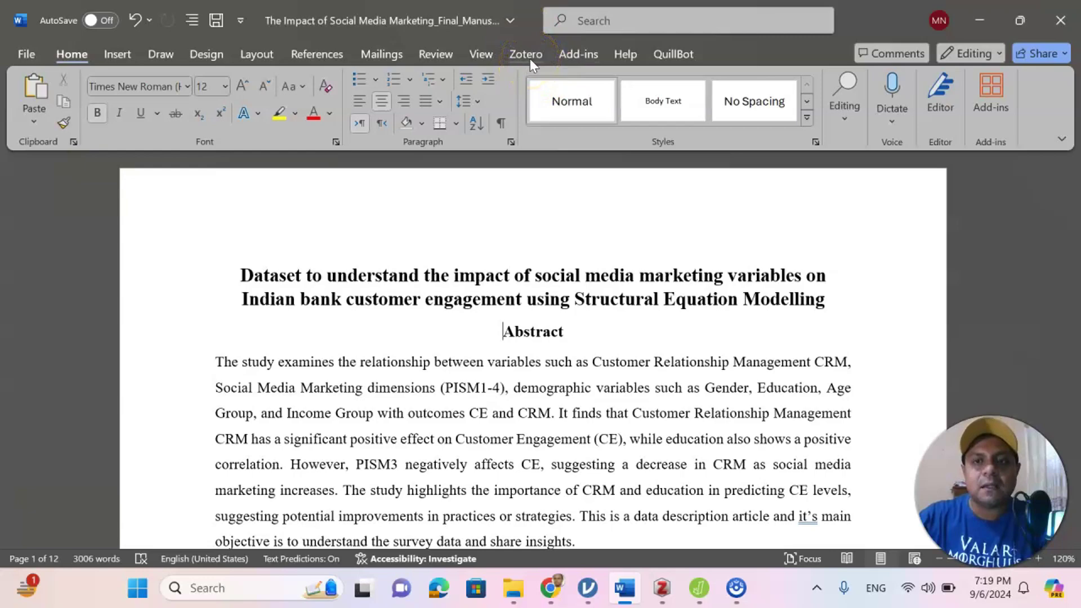
scroll(589, 263, down, 7)
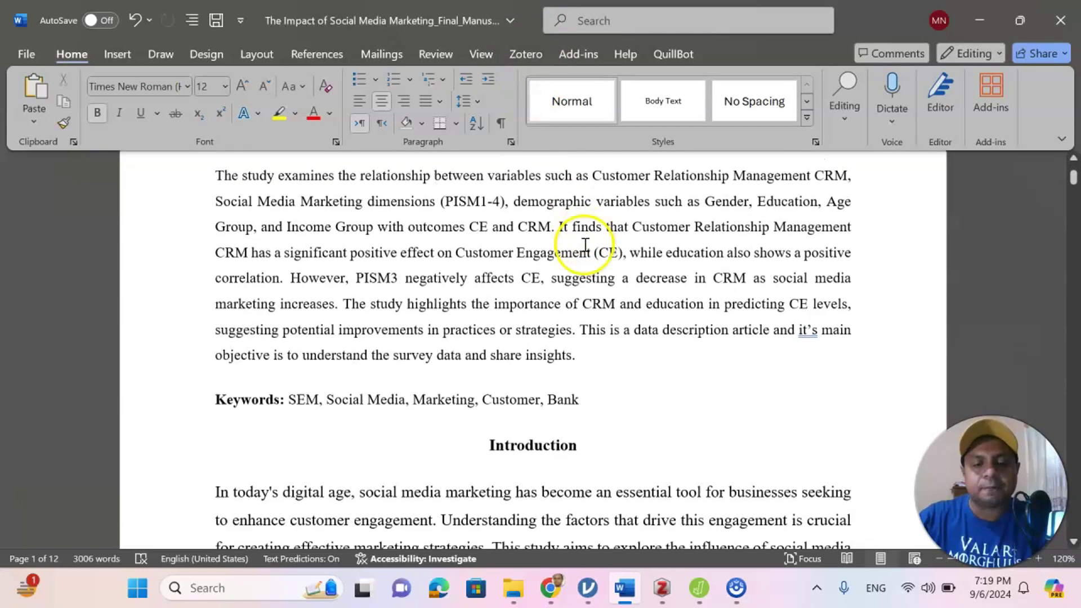
scroll(590, 263, down, 15)
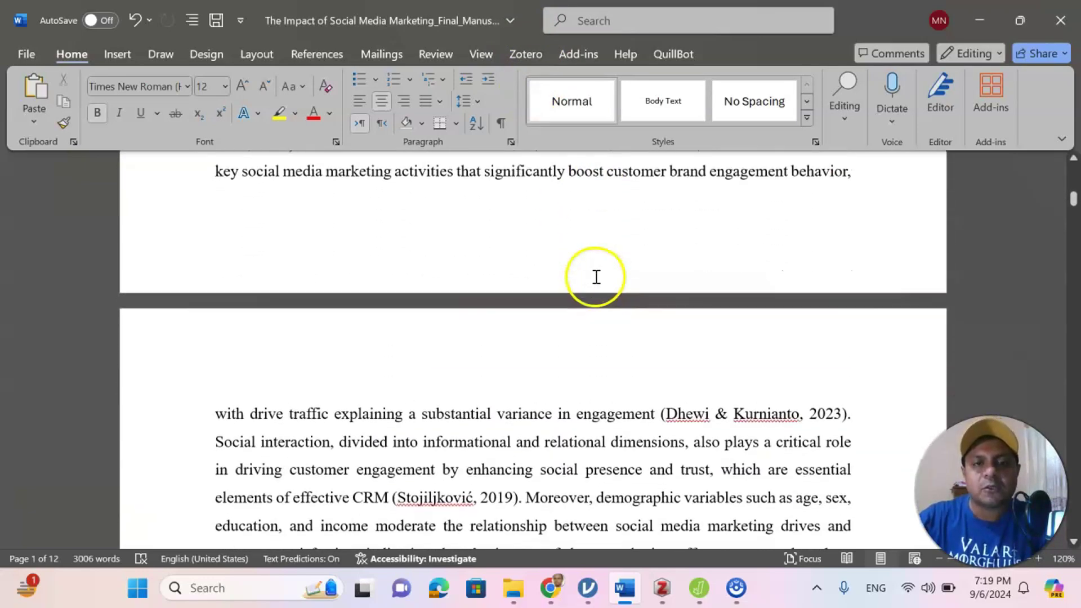
scroll(600, 288, down, 5)
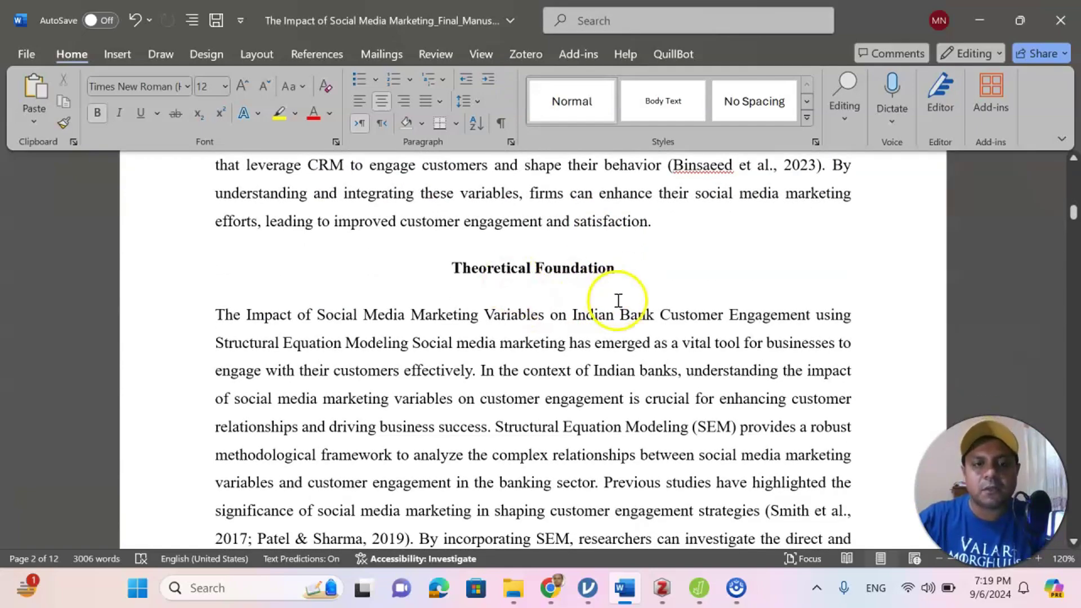
scroll(618, 295, down, 1)
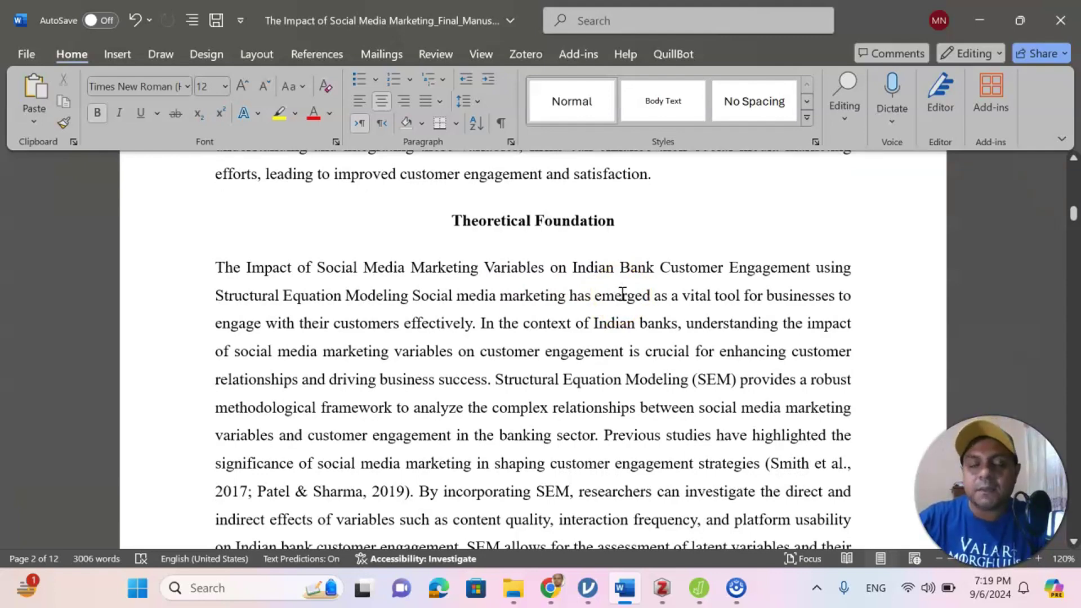
click(555, 590)
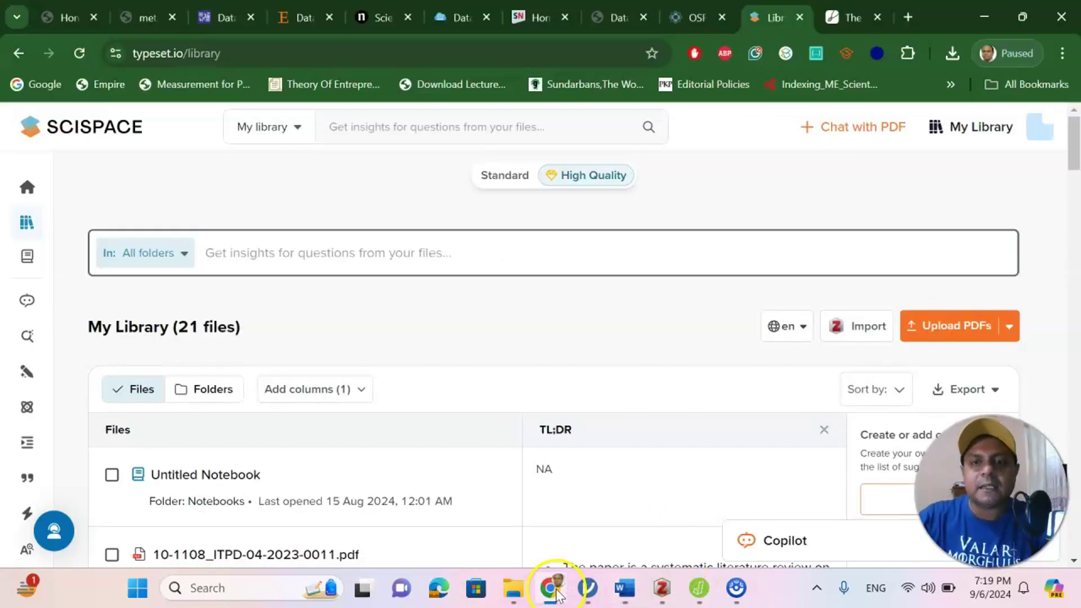
Step: Open the Yomu AI draft on social media marketing and customer engagement
click(840, 19)
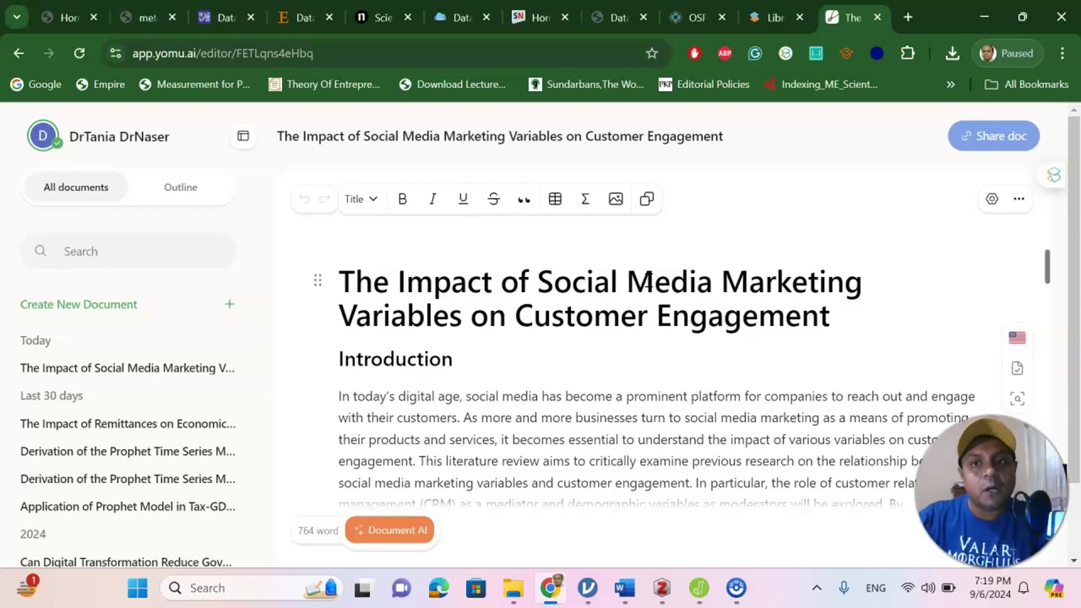
scroll(648, 282, down, 3)
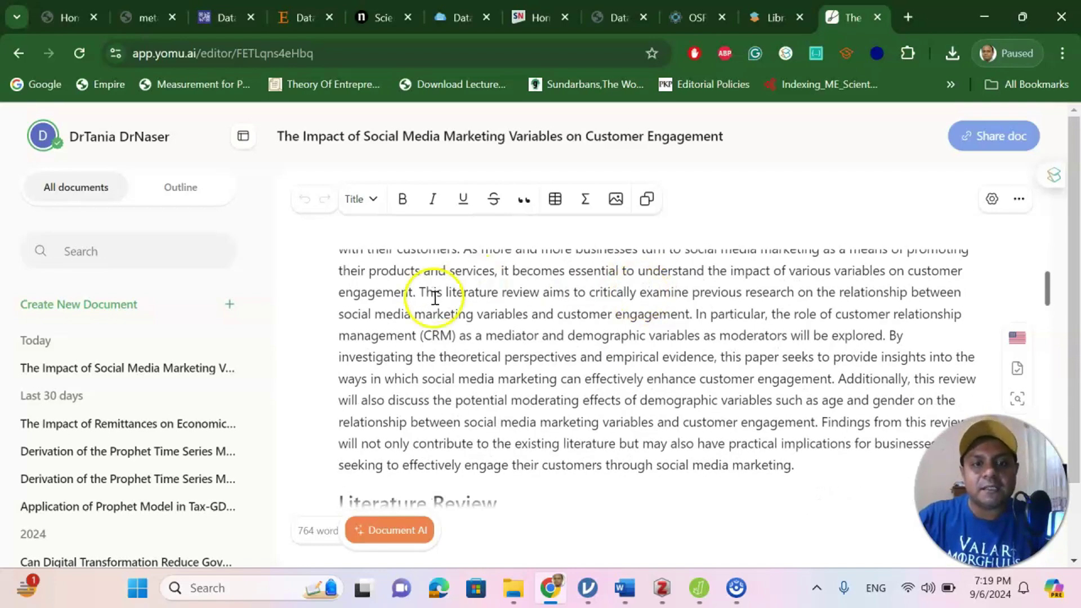
scroll(394, 302, up, 2)
Step: Select the Introduction's opening sentences and browse the Use AI rewrite options without applying any
drag(338, 316, 497, 360)
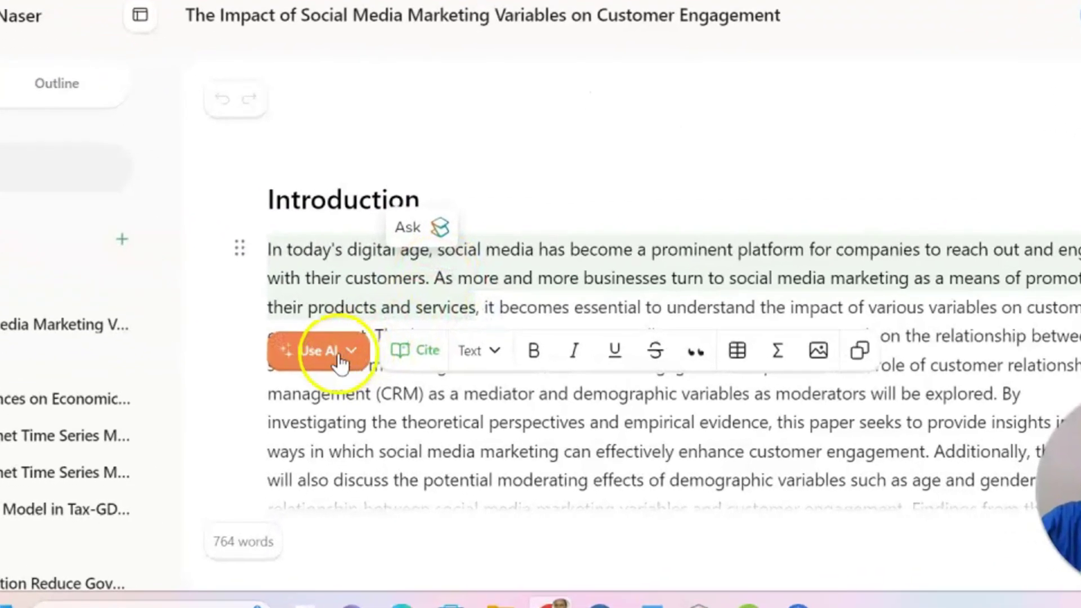
click(339, 357)
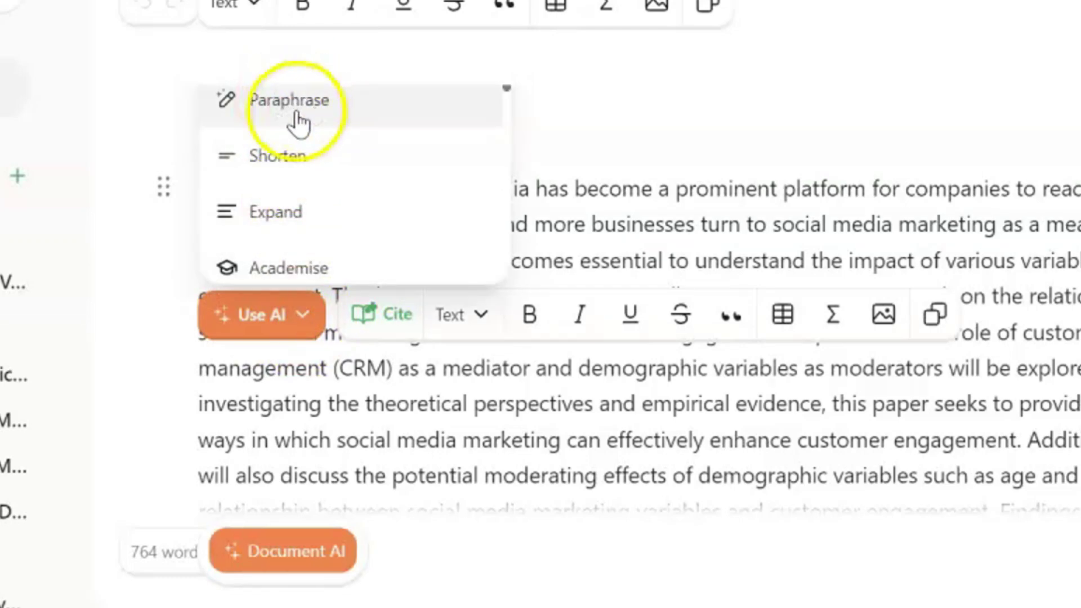
scroll(307, 213, down, 3)
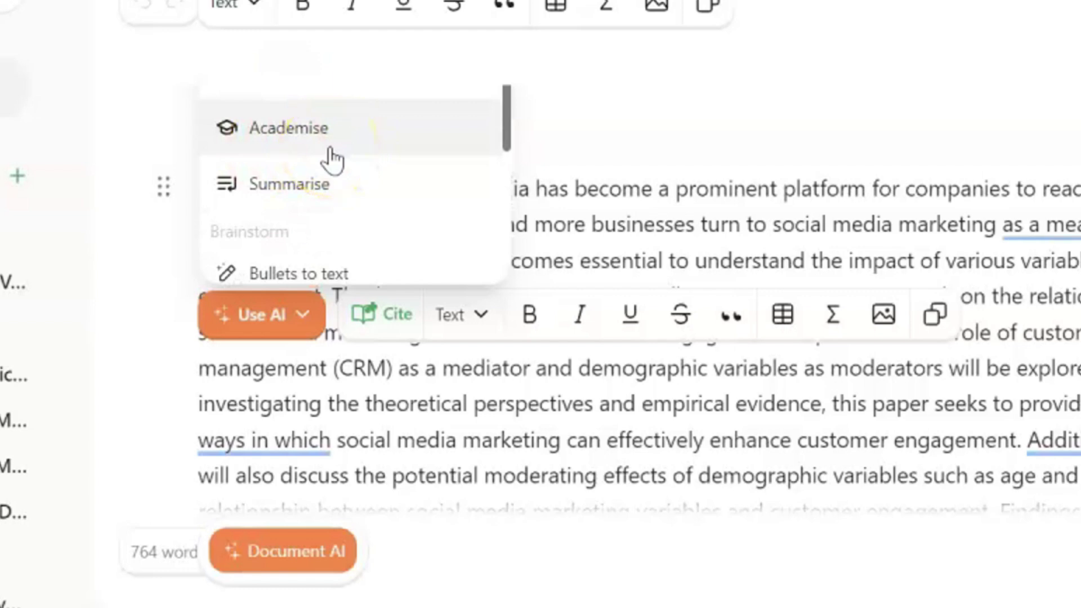
scroll(332, 158, down, 2)
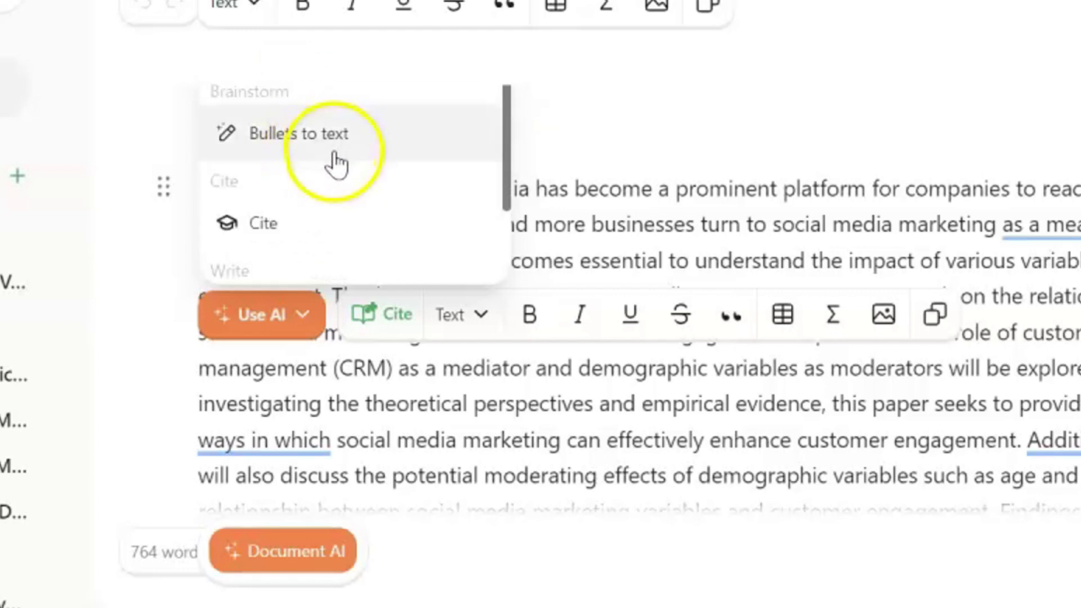
scroll(327, 157, down, 2)
scroll(302, 138, up, 2)
scroll(290, 136, down, 3)
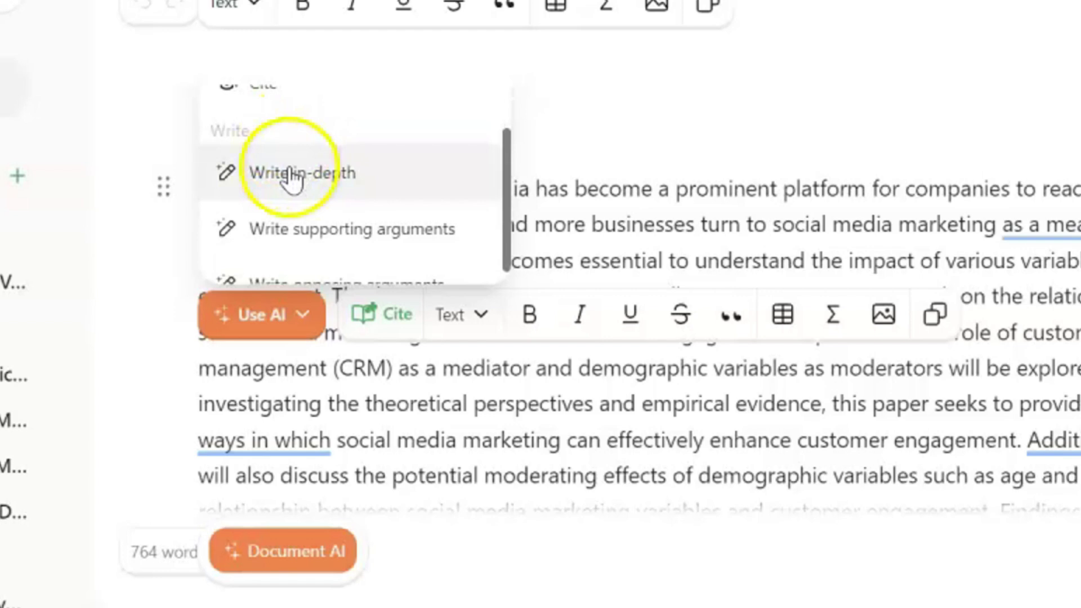
scroll(309, 217, down, 1)
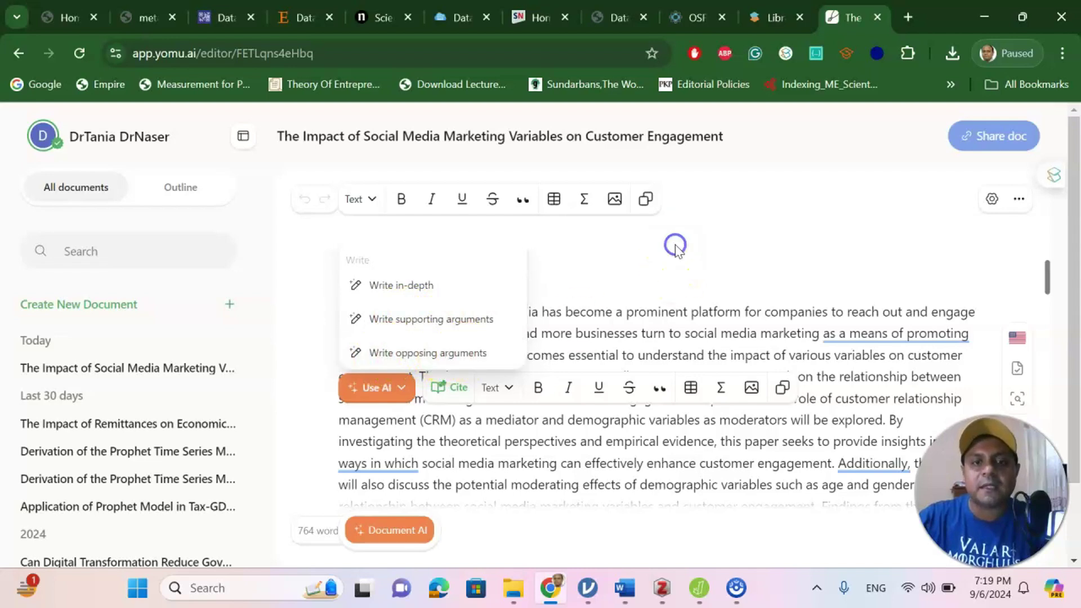
click(594, 283)
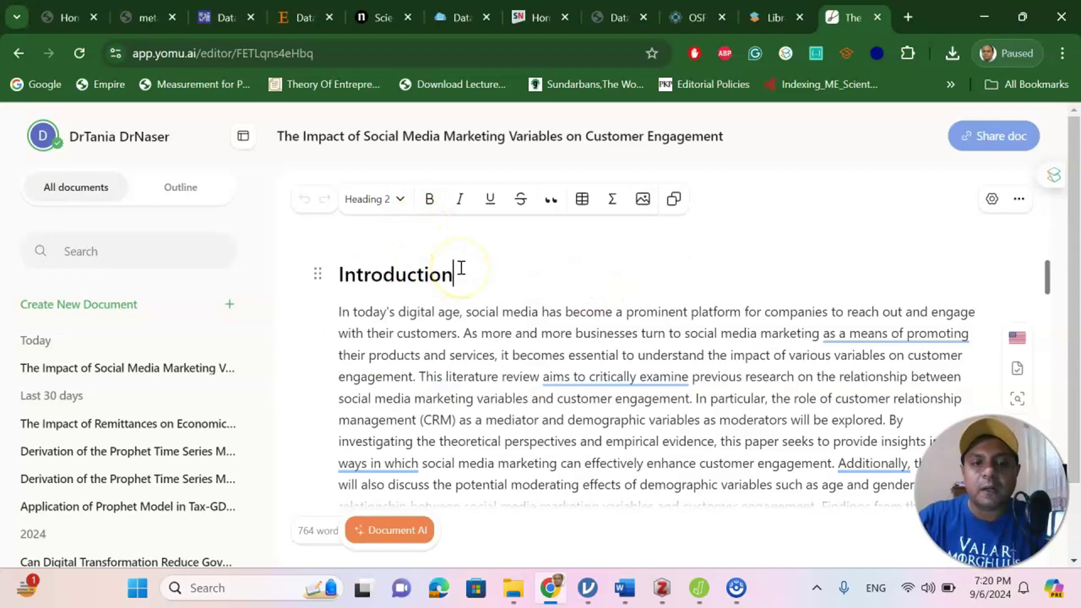
Step: Scroll the 764-word draft through the Literature Review down to the References
scroll(461, 268, down, 5)
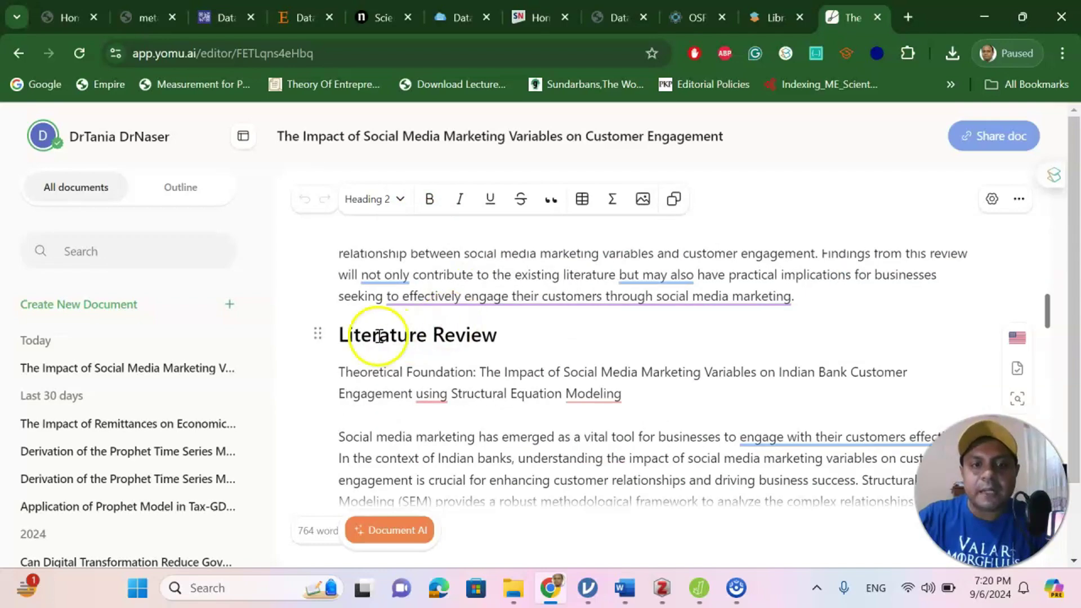
scroll(450, 348, down, 10)
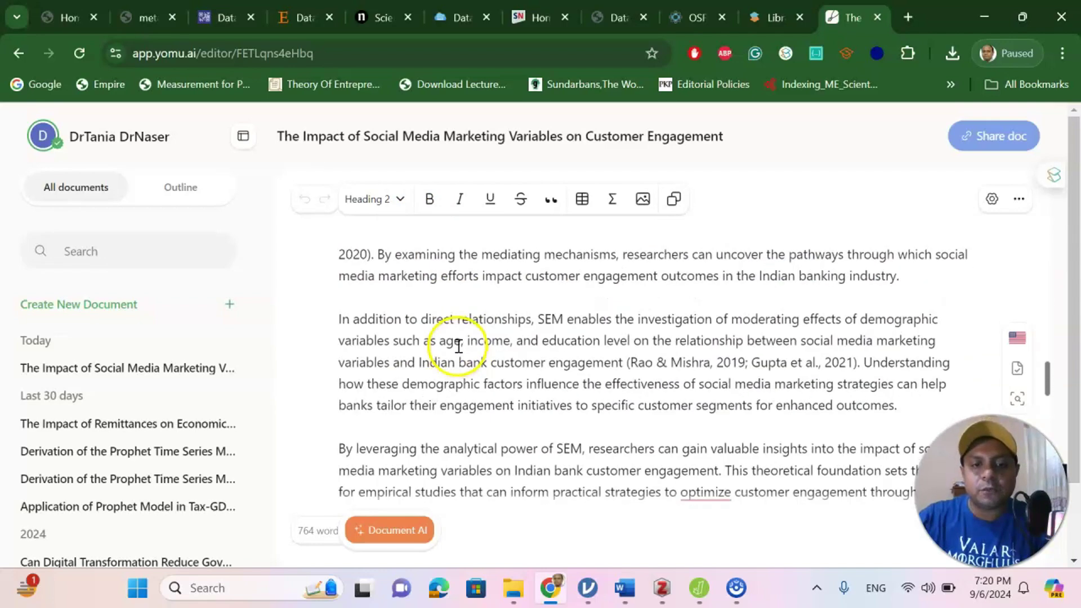
scroll(453, 349, down, 2)
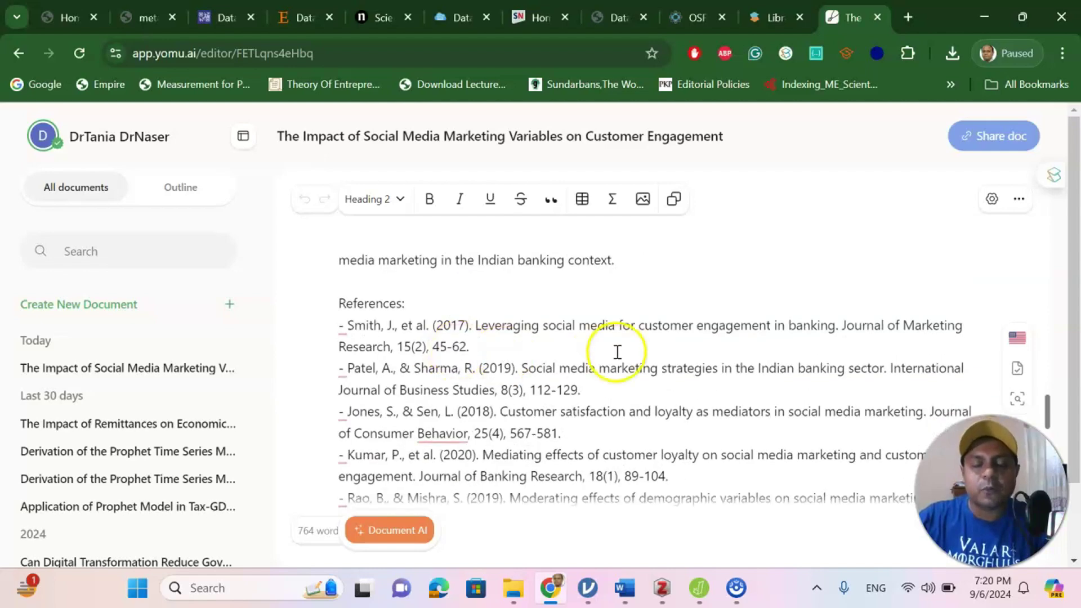
scroll(618, 351, up, 3)
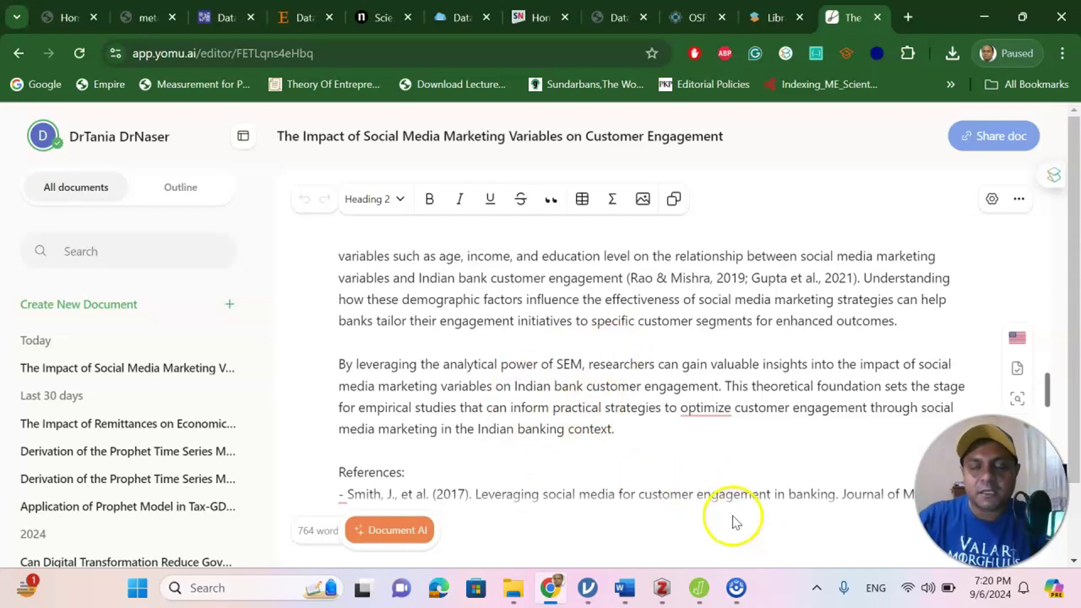
Step: Scroll the Word manuscript to Methodology and highlight the public OSF link line
click(625, 587)
scroll(634, 425, down, 5)
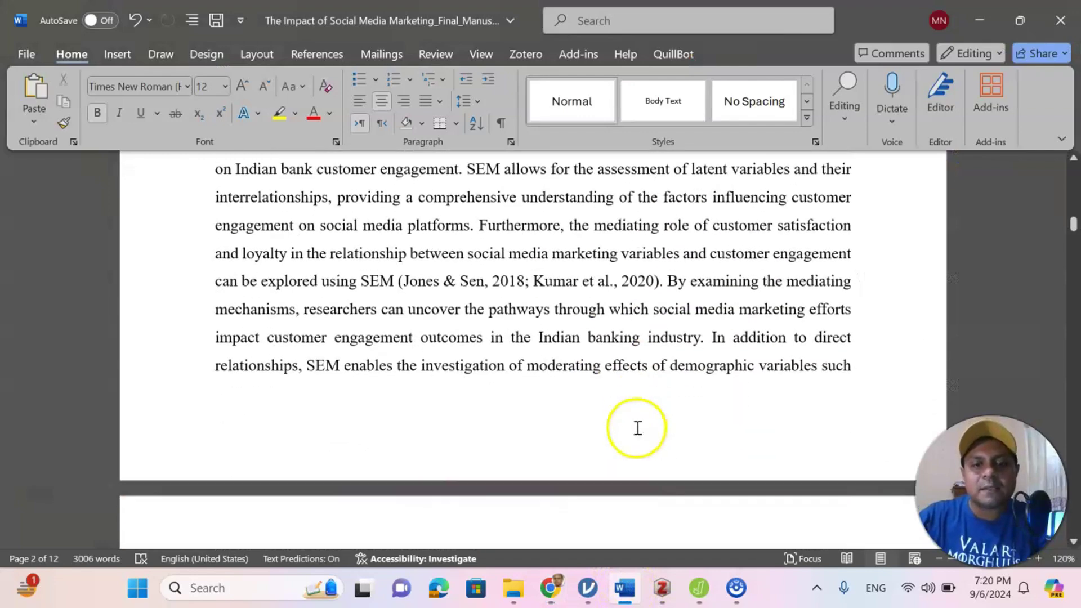
scroll(640, 420, down, 4)
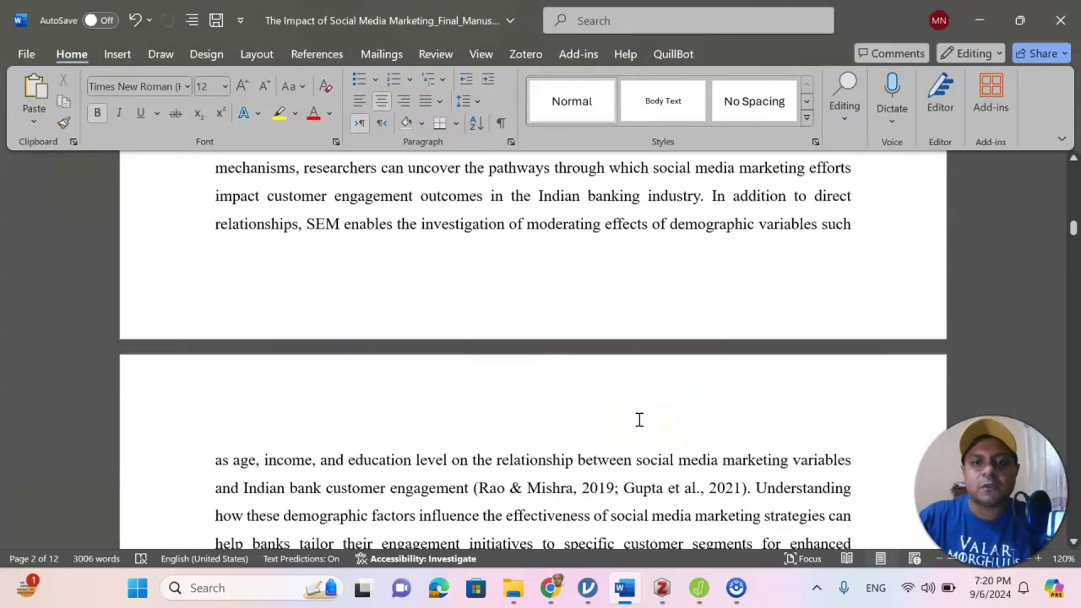
scroll(623, 398, down, 5)
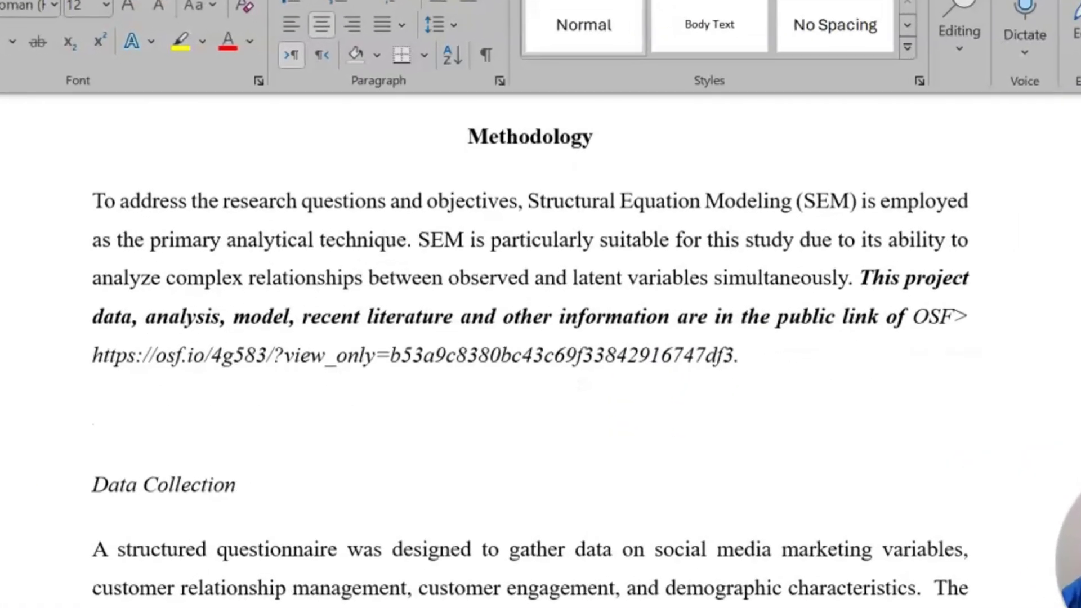
scroll(744, 445, down, 1)
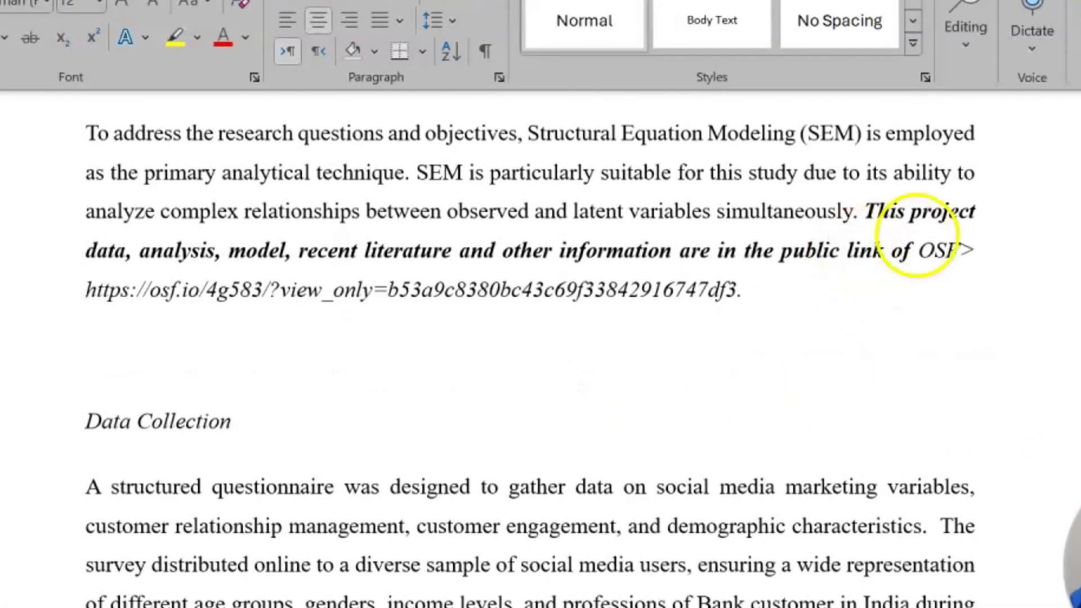
drag(919, 247, 947, 314)
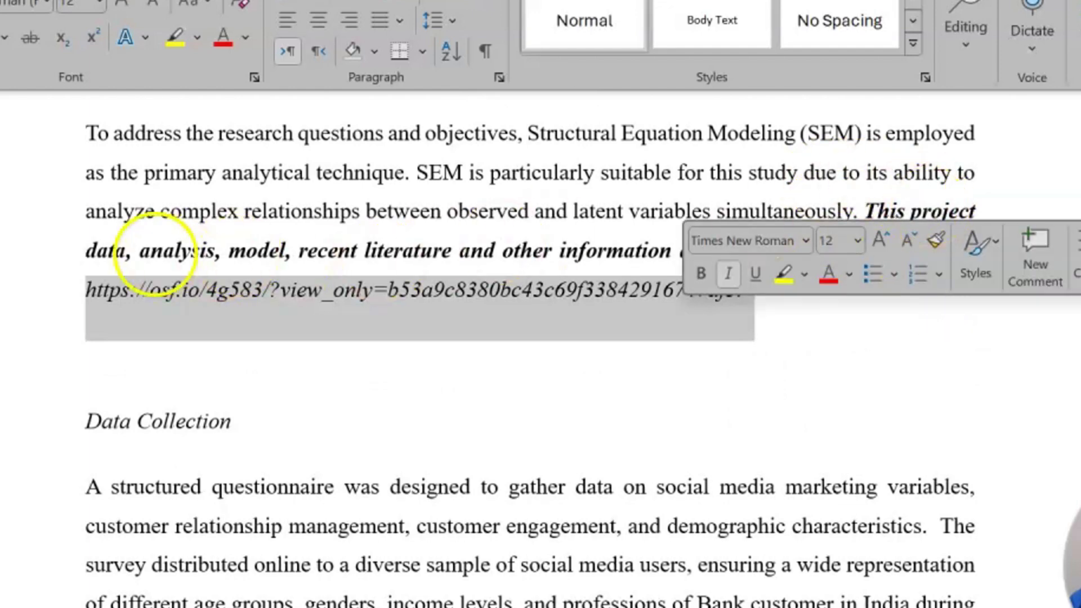
click(476, 377)
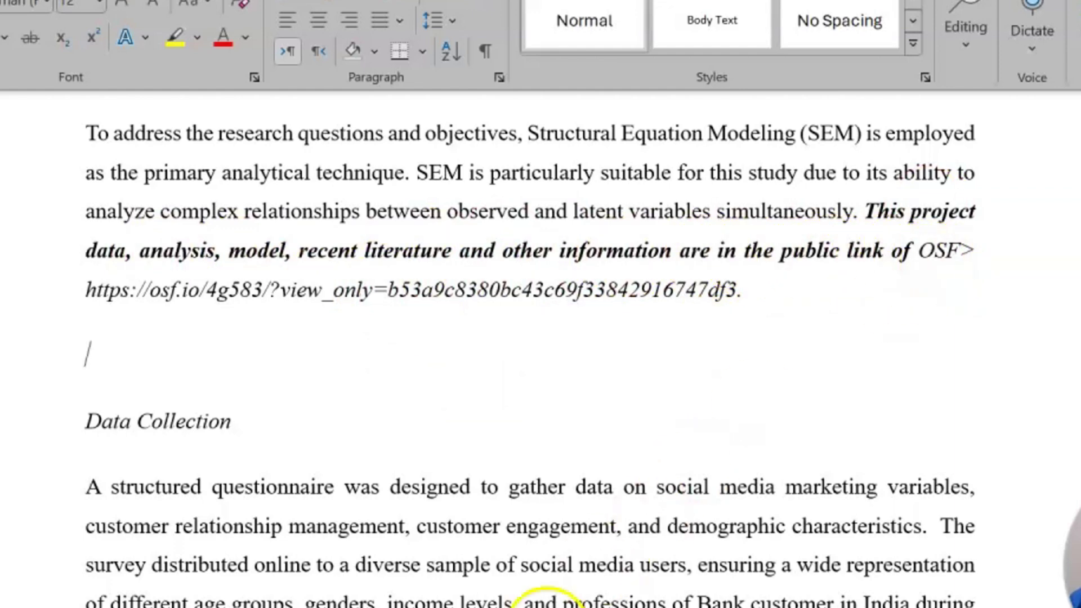
mouse_move(555, 607)
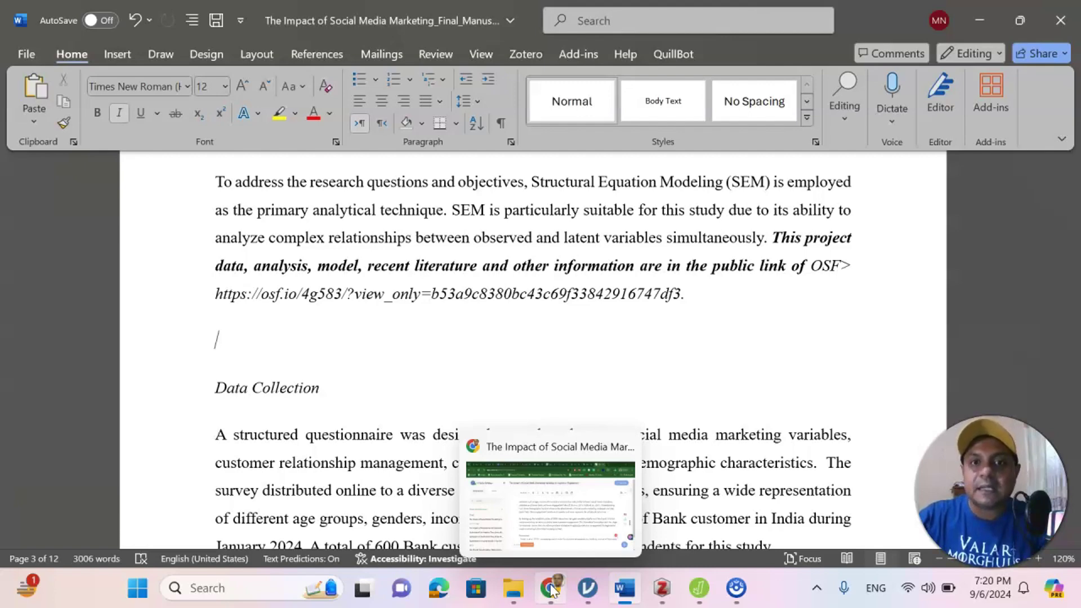
Step: Open the OSF social media marketing project from the dashboard, review its Files panel, then return to Word
click(551, 589)
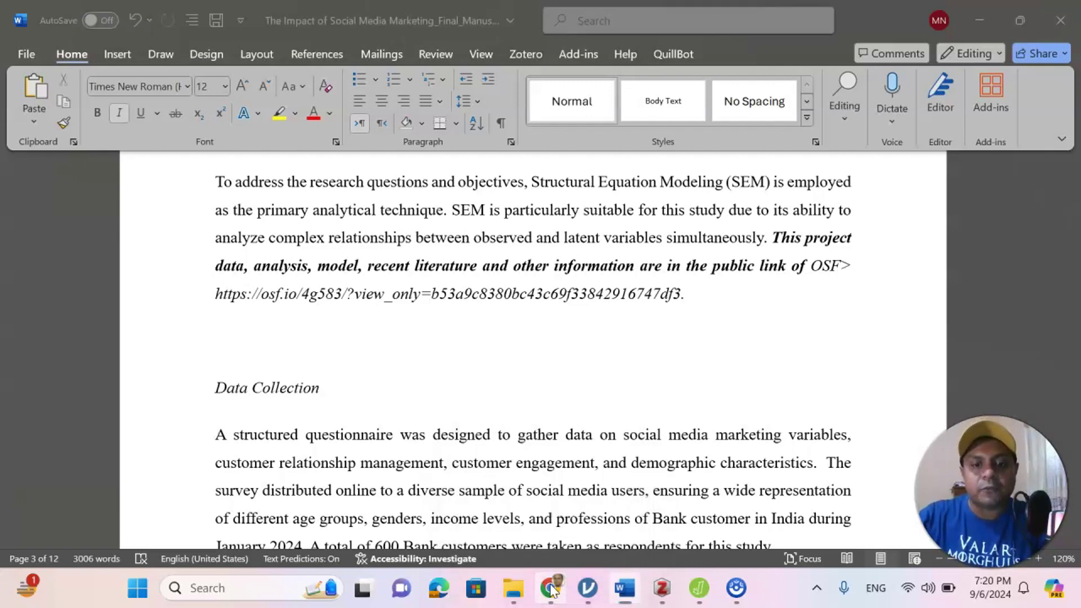
click(697, 17)
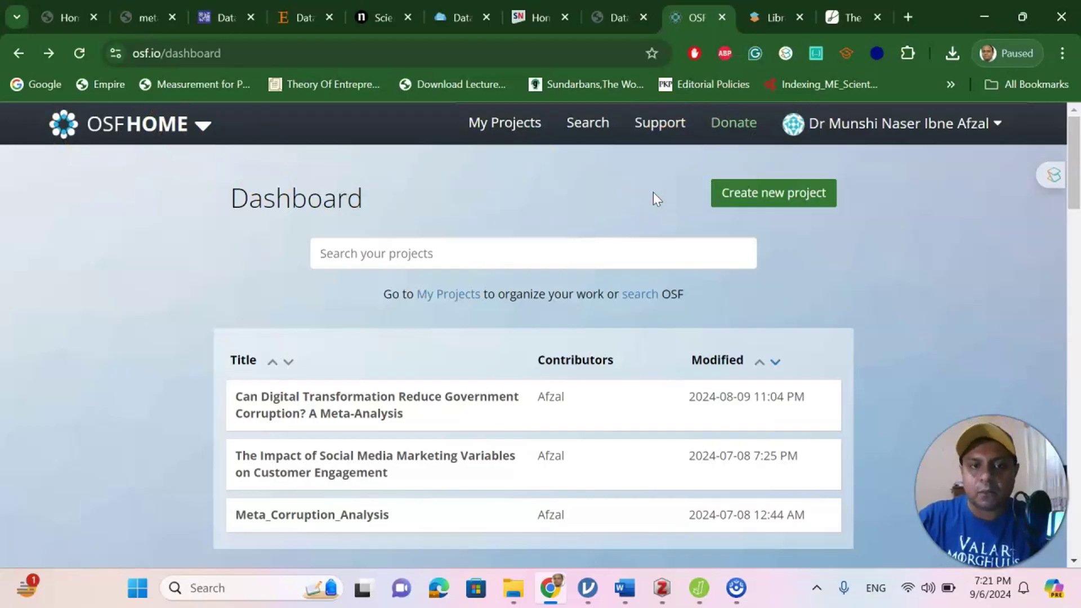
scroll(651, 194, down, 1)
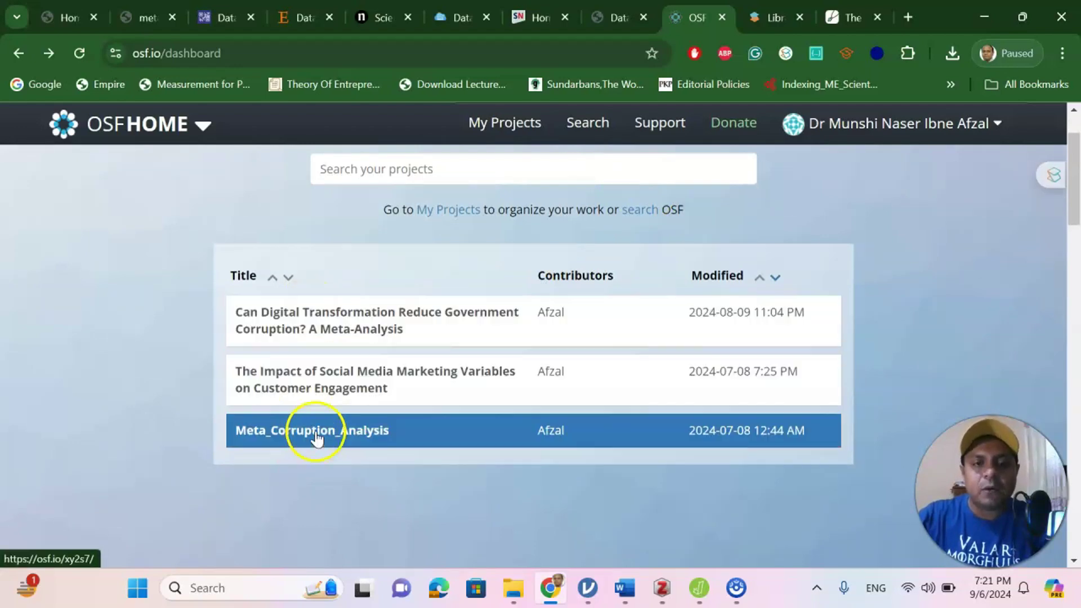
click(305, 386)
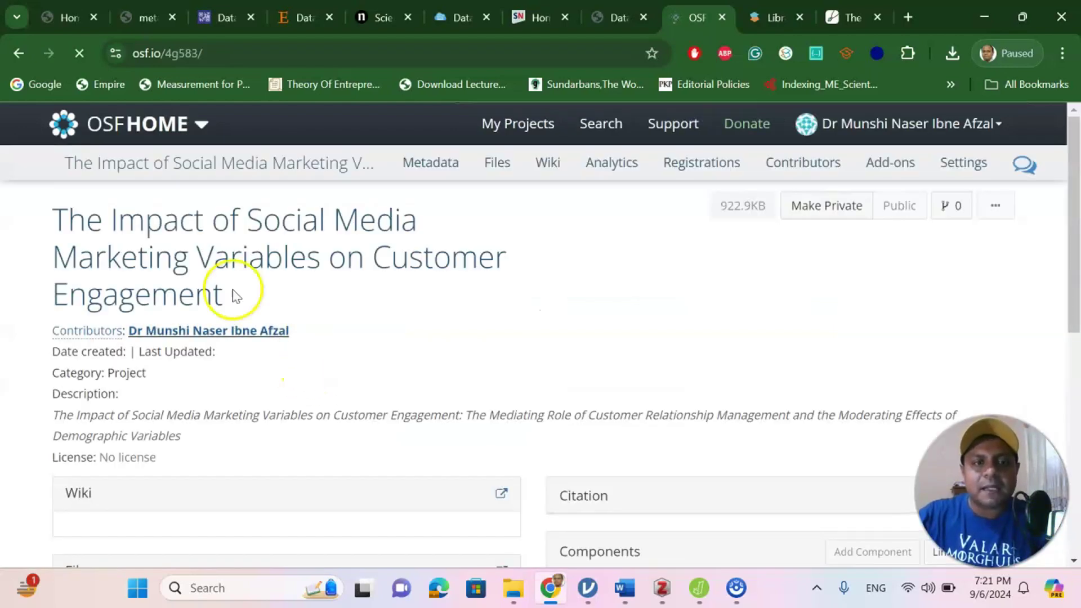
scroll(234, 309, down, 7)
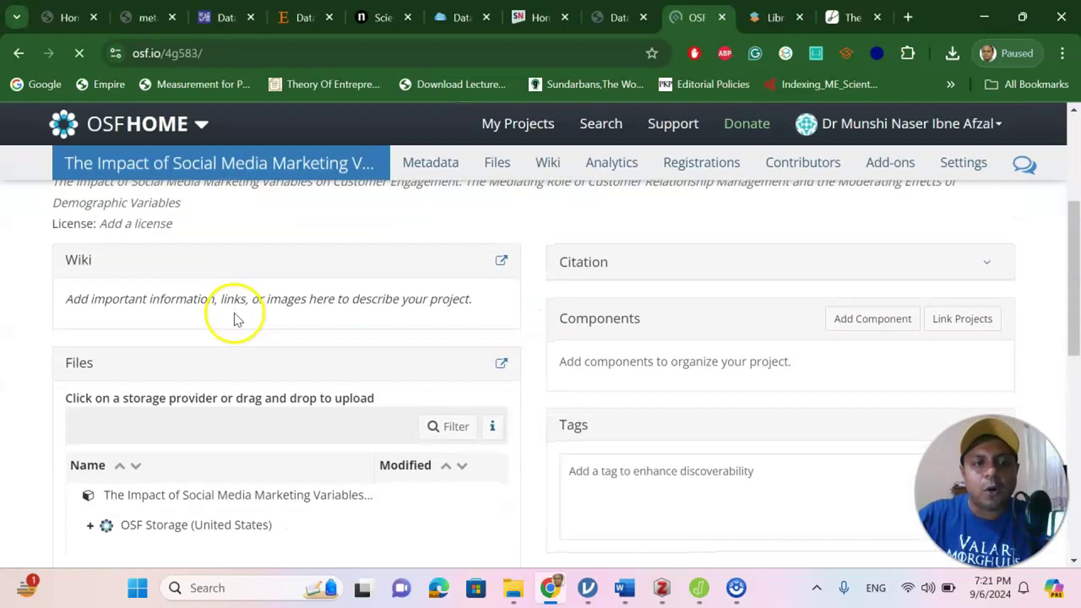
scroll(229, 364, down, 1)
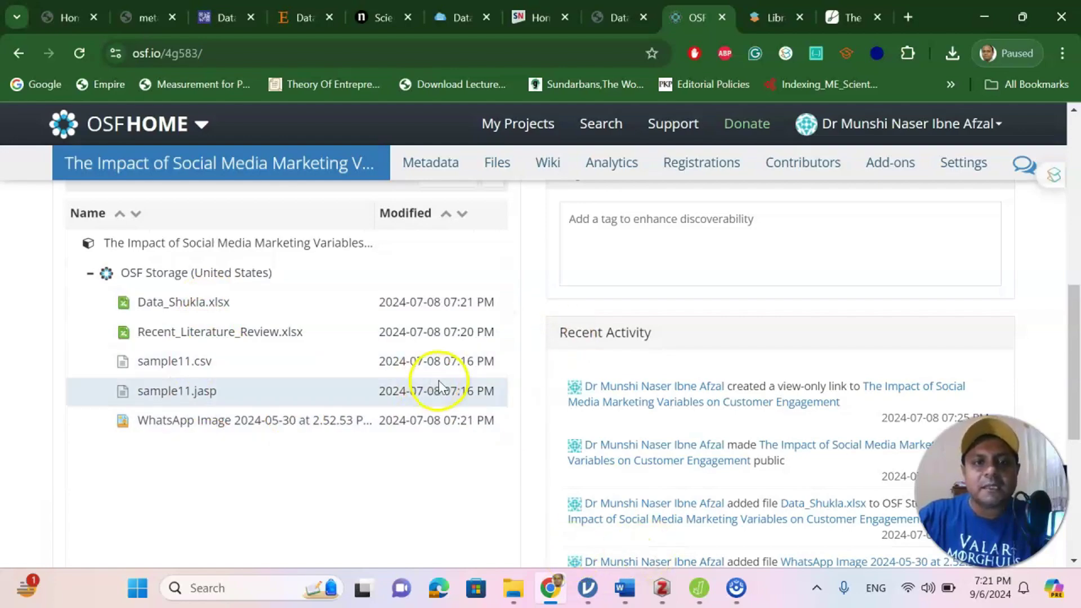
scroll(437, 389, up, 2)
scroll(444, 383, up, 4)
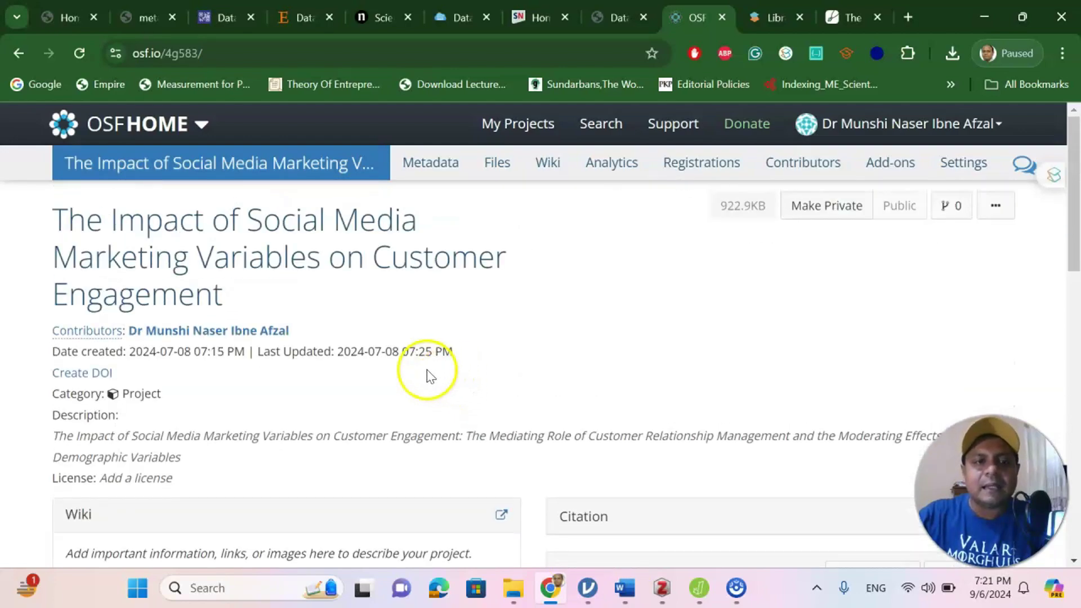
click(625, 588)
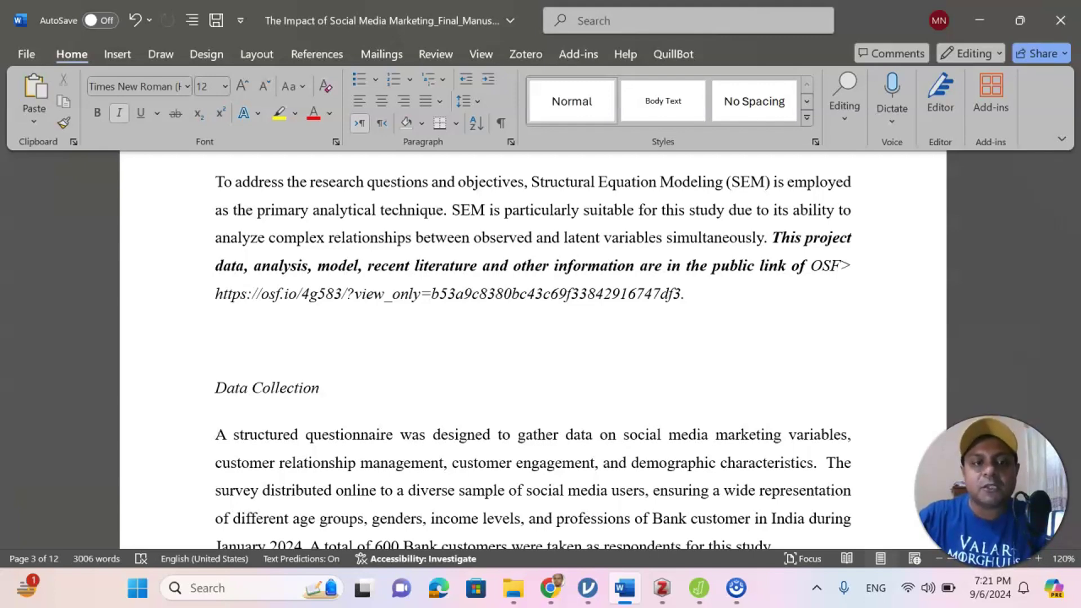
scroll(216, 339, down, 2)
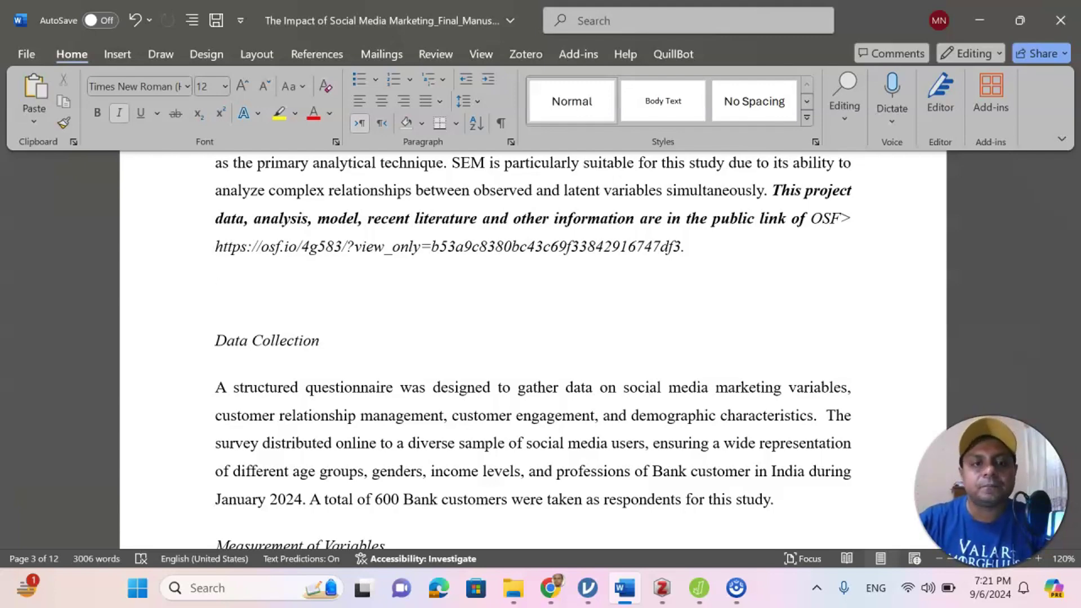
scroll(591, 285, down, 2)
scroll(555, 241, up, 2)
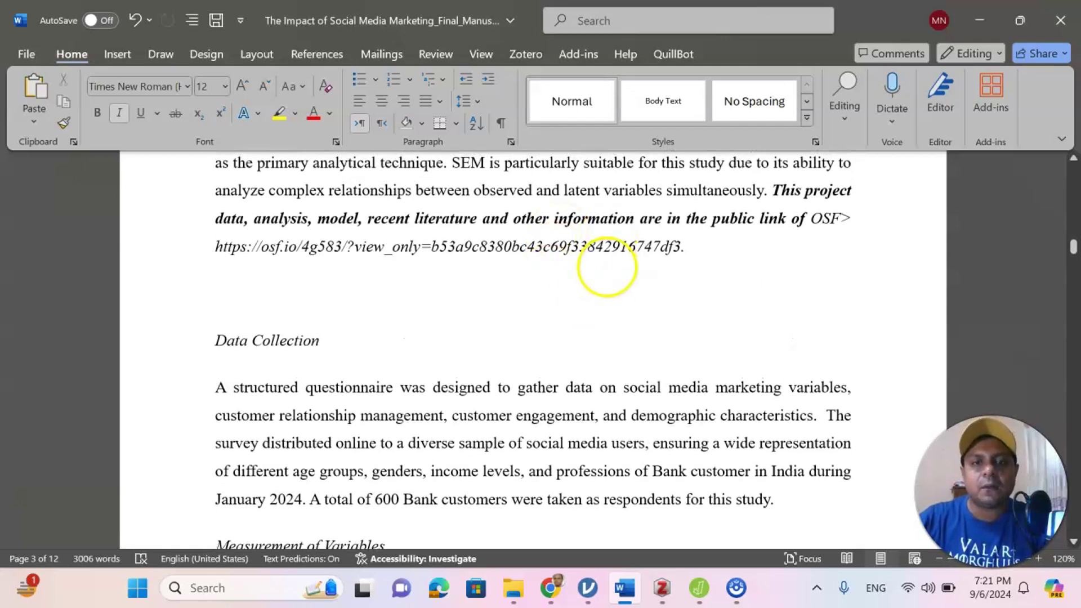
scroll(607, 267, down, 3)
scroll(337, 263, down, 2)
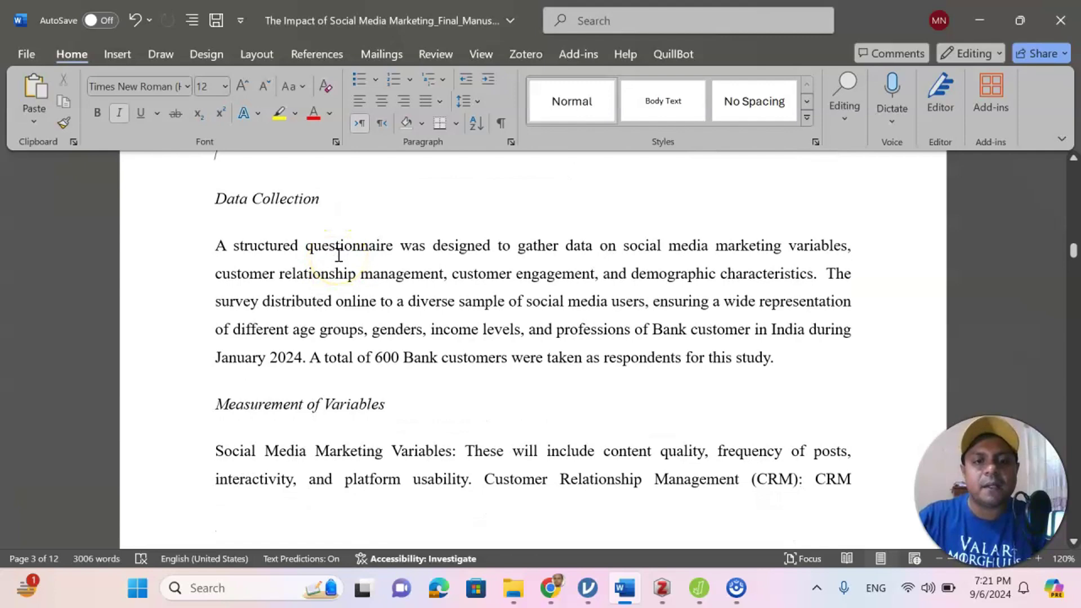
scroll(339, 255, down, 1)
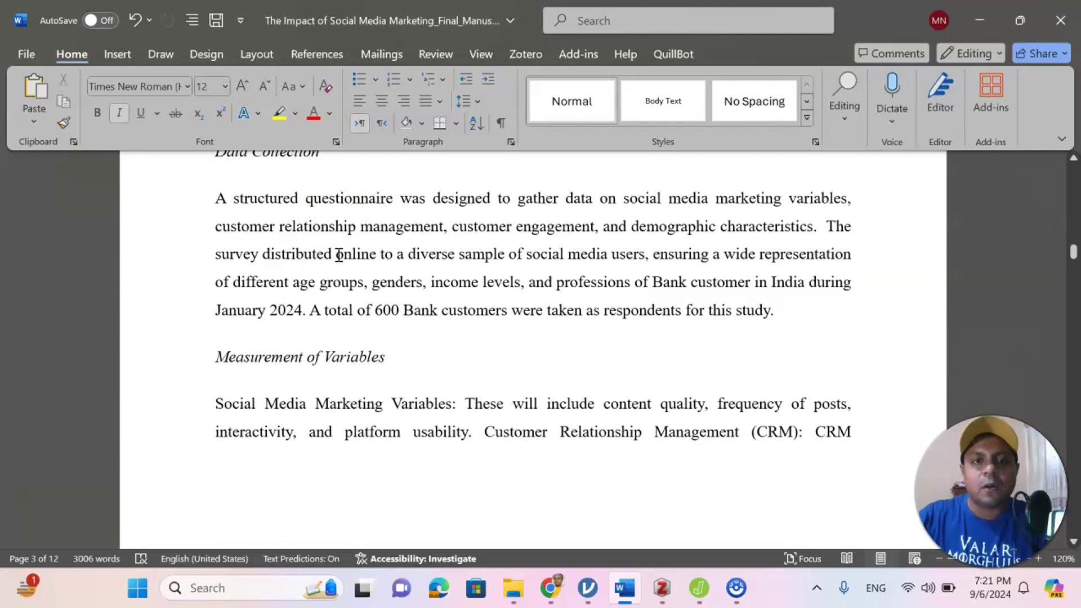
scroll(347, 273, down, 1)
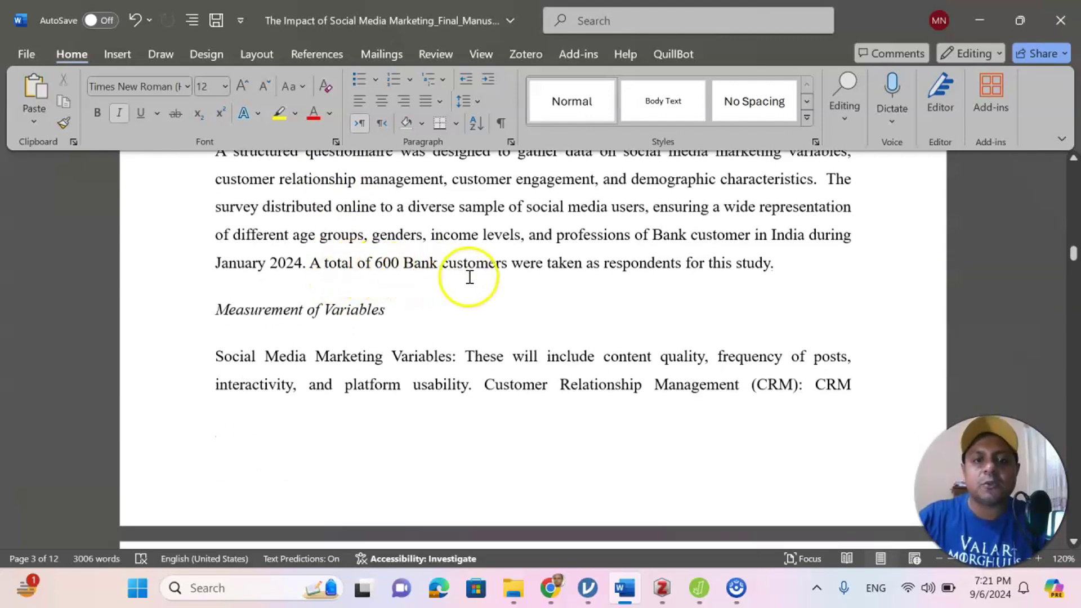
scroll(470, 277, down, 1)
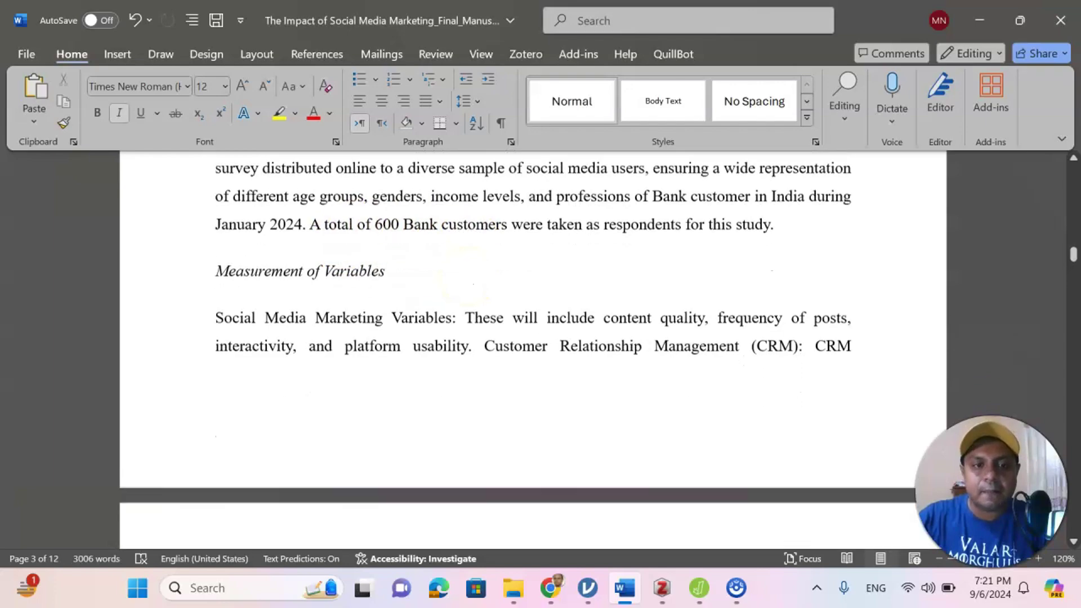
scroll(360, 296, down, 2)
scroll(360, 298, down, 12)
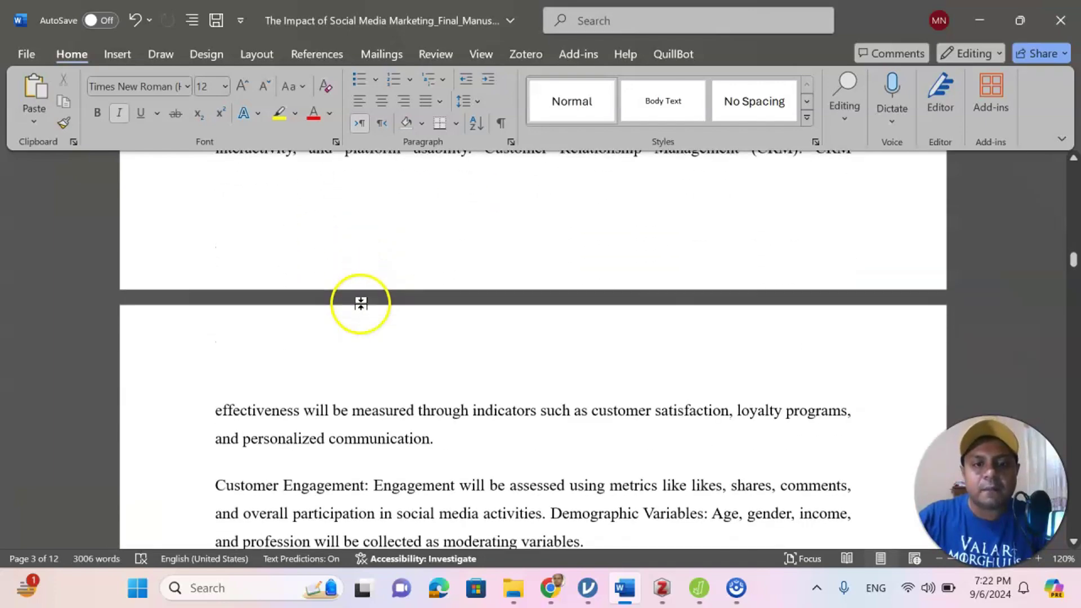
scroll(358, 312, down, 3)
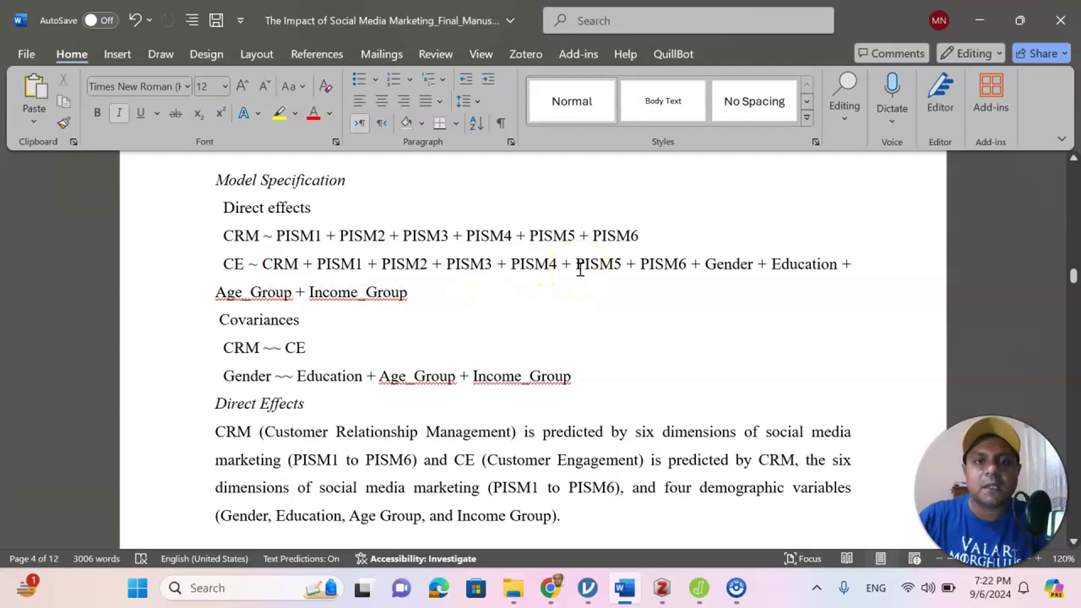
scroll(563, 270, down, 2)
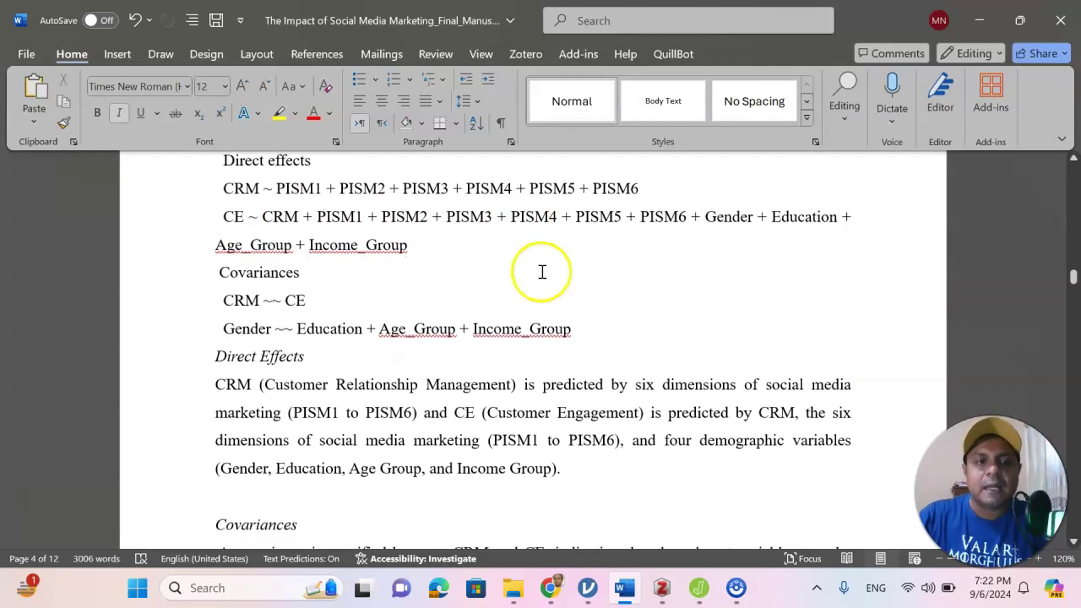
double_click(370, 248)
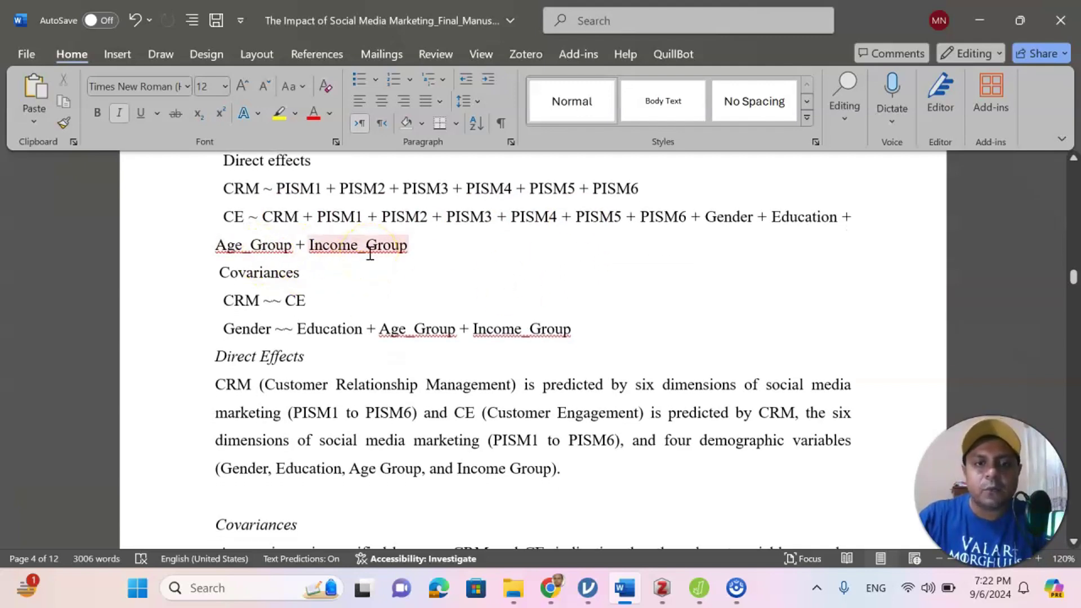
click(415, 261)
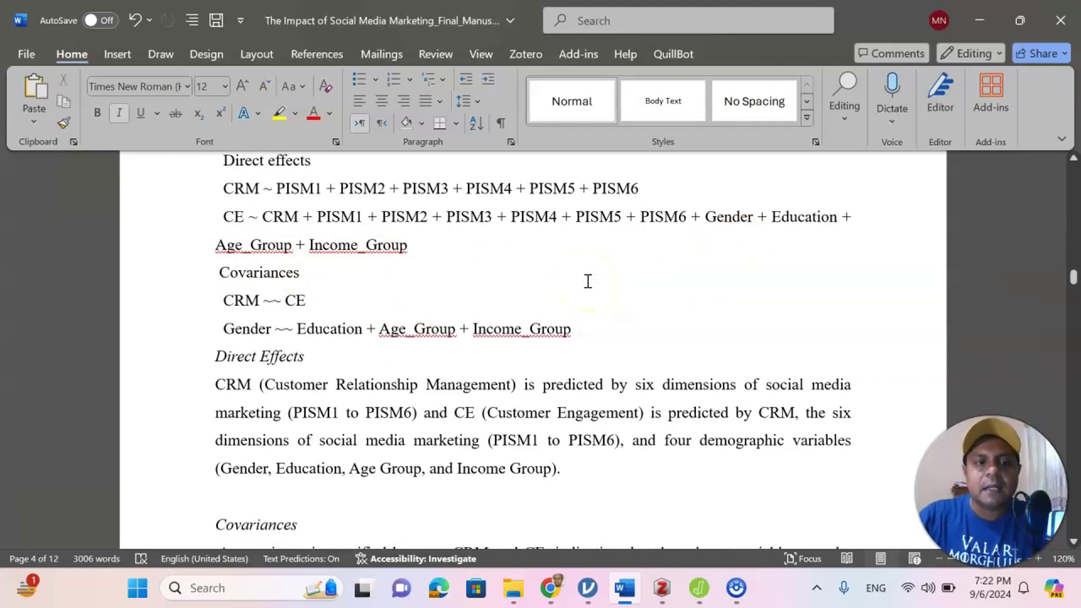
scroll(588, 281, down, 6)
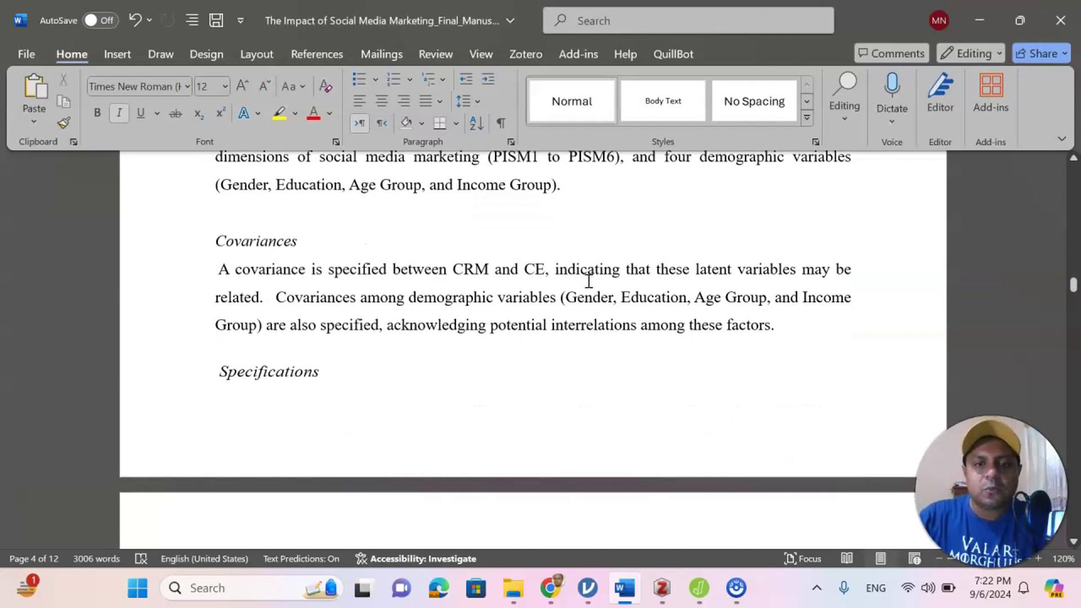
Step: Show JASP's SEM results for CRM and CE (566 cases, χ² 731.674, df 64) through the path diagram
click(699, 588)
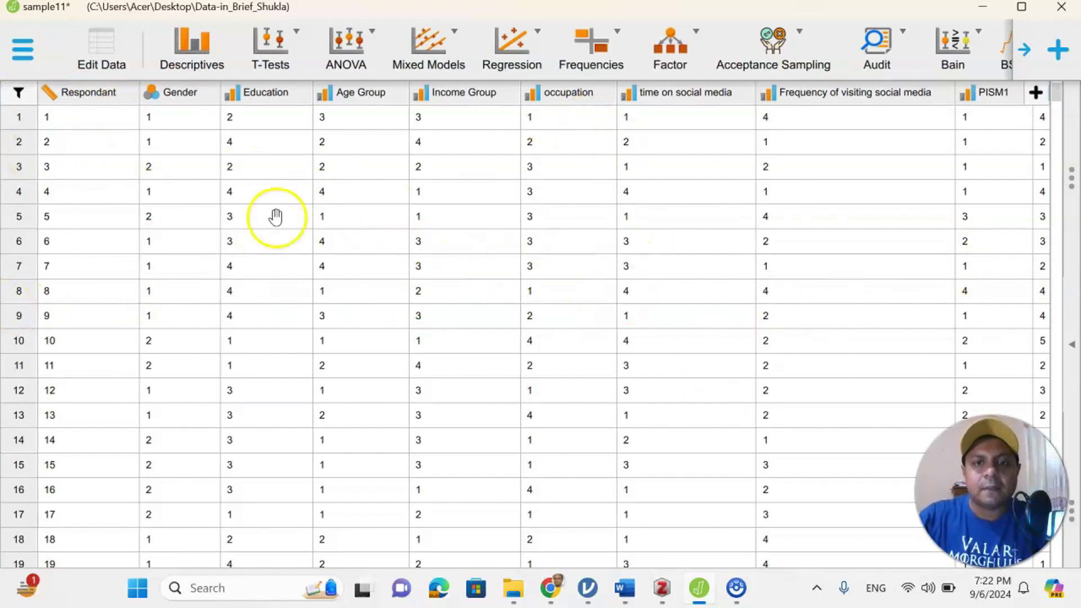
click(1071, 346)
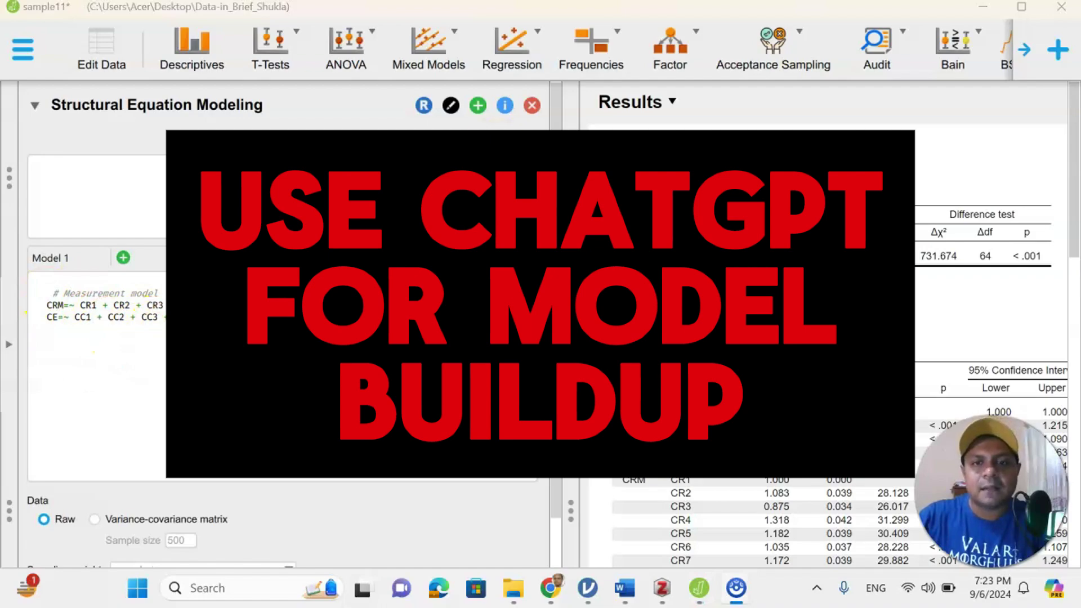
scroll(700, 271, down, 1)
scroll(695, 338, down, 3)
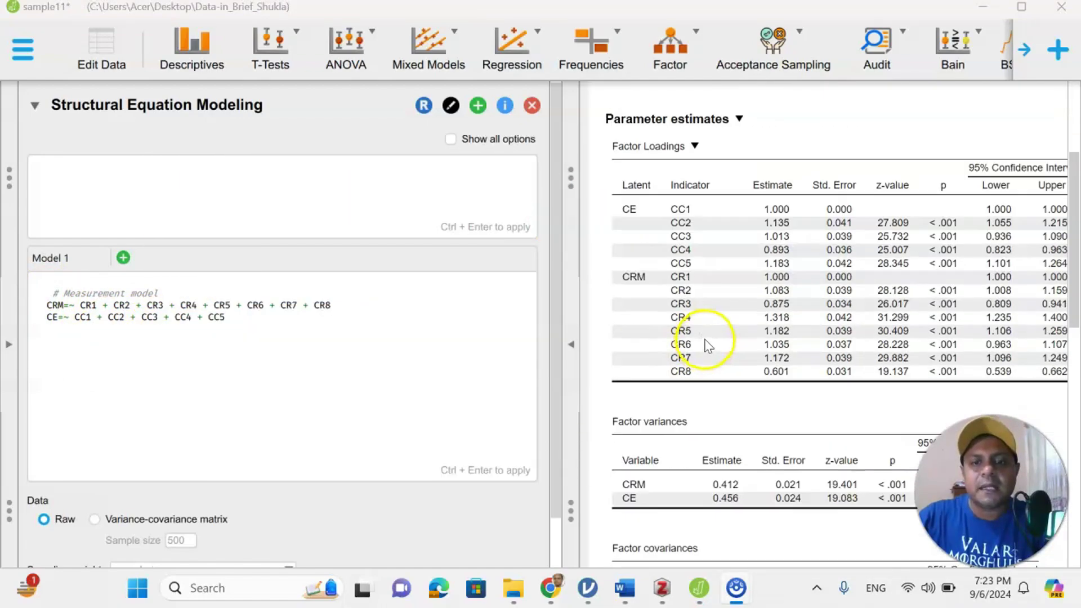
scroll(708, 344, down, 10)
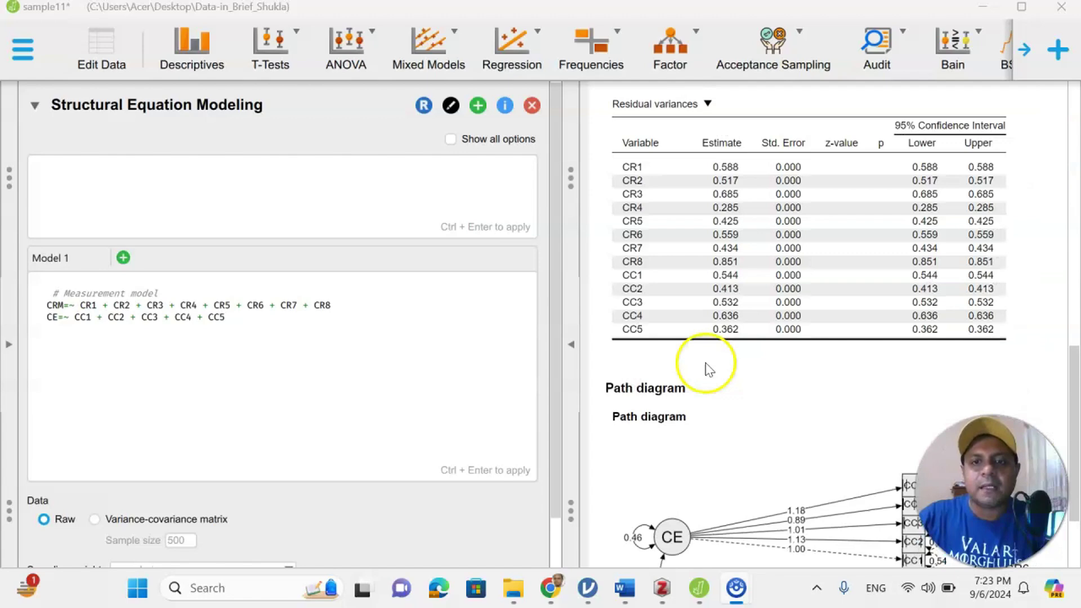
scroll(709, 366, down, 4)
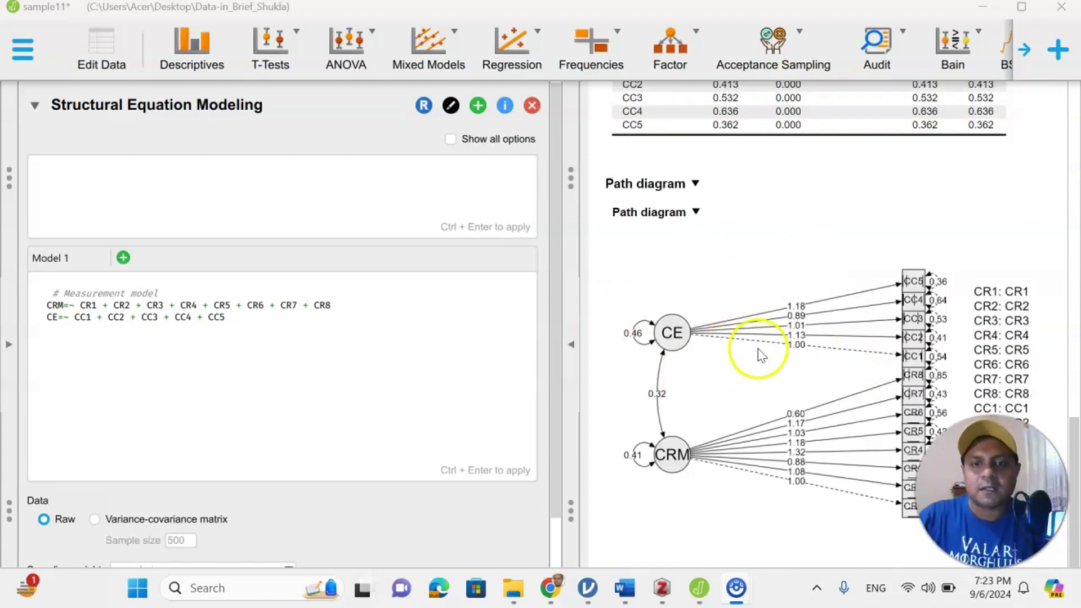
scroll(794, 328, up, 15)
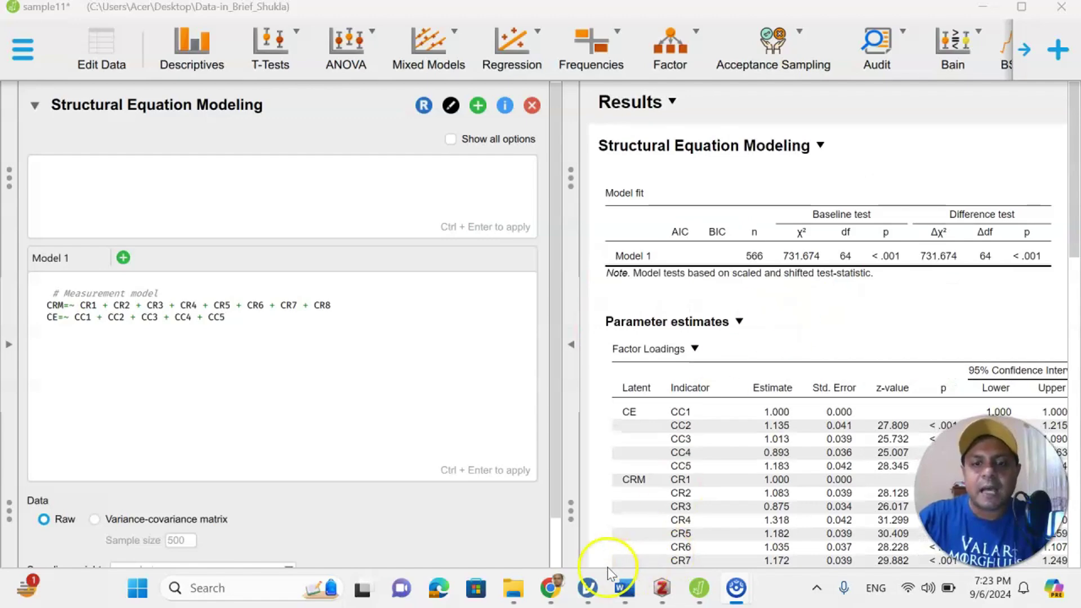
Step: Glance at the OSF project and SciSpace library, then return to Word's Direct Effects and Covariances
click(550, 588)
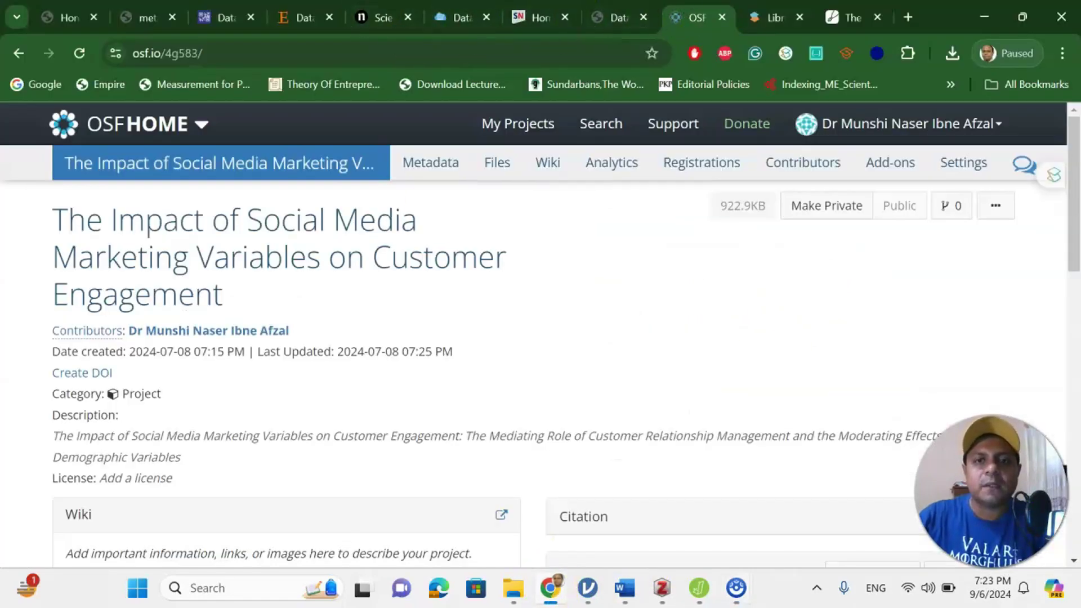
click(774, 17)
mouse_move(27, 276)
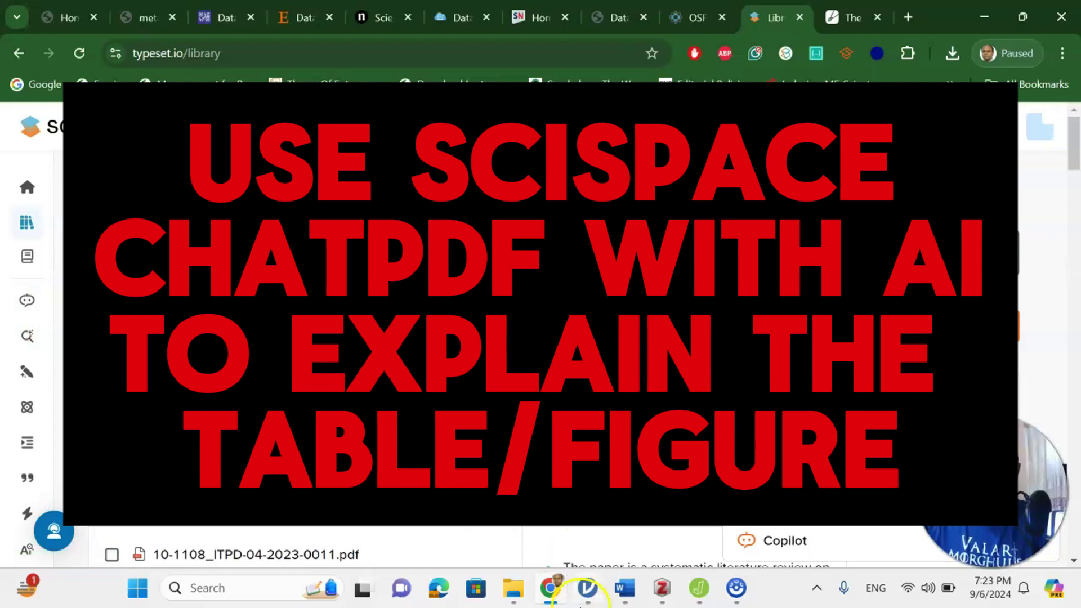
click(626, 596)
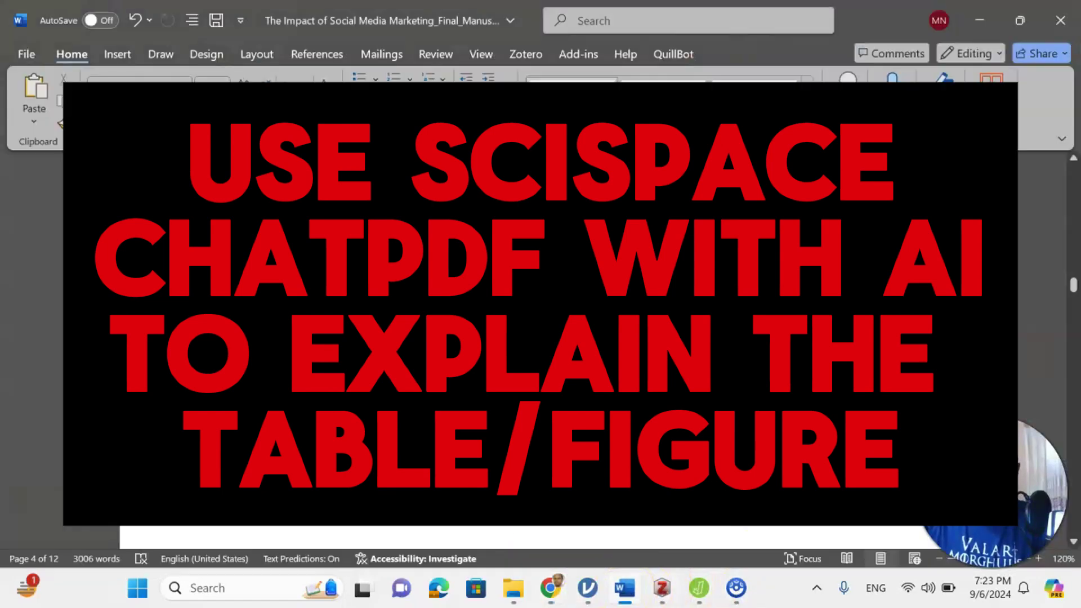
scroll(444, 346, down, 5)
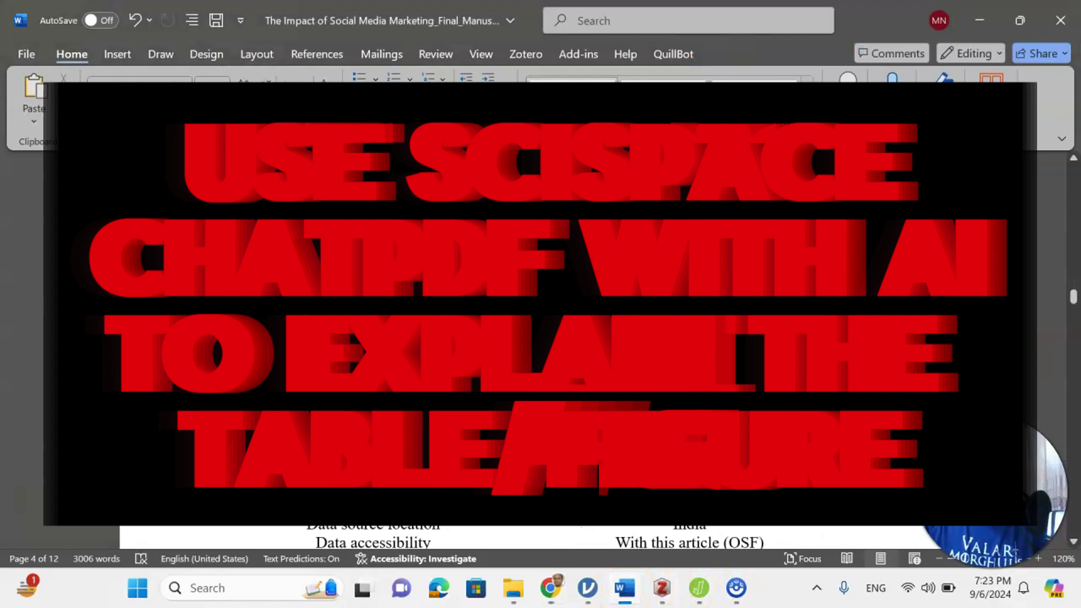
scroll(445, 346, up, 10)
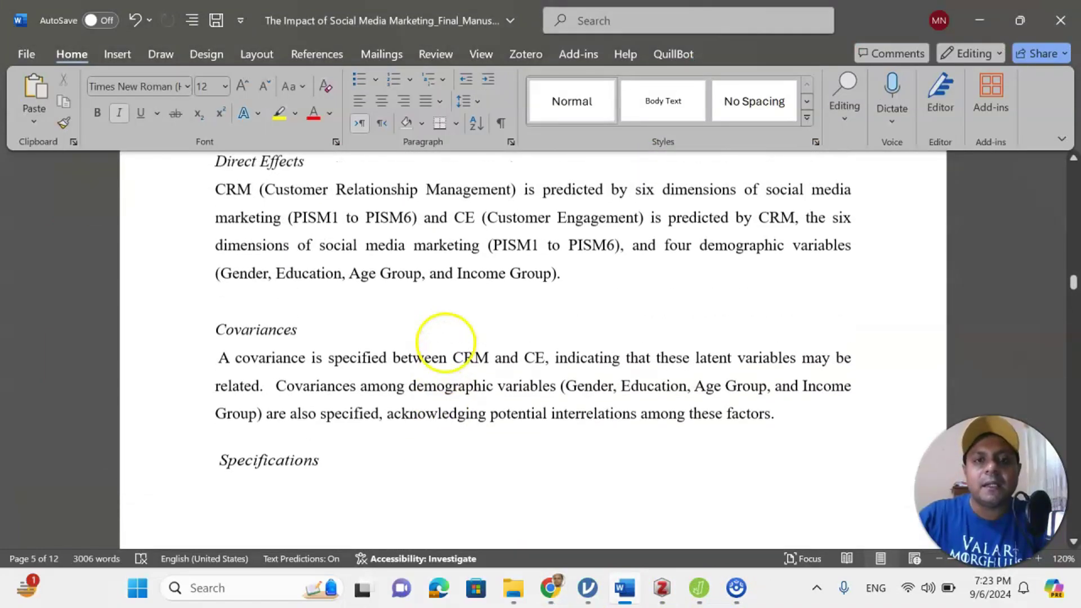
scroll(445, 346, down, 8)
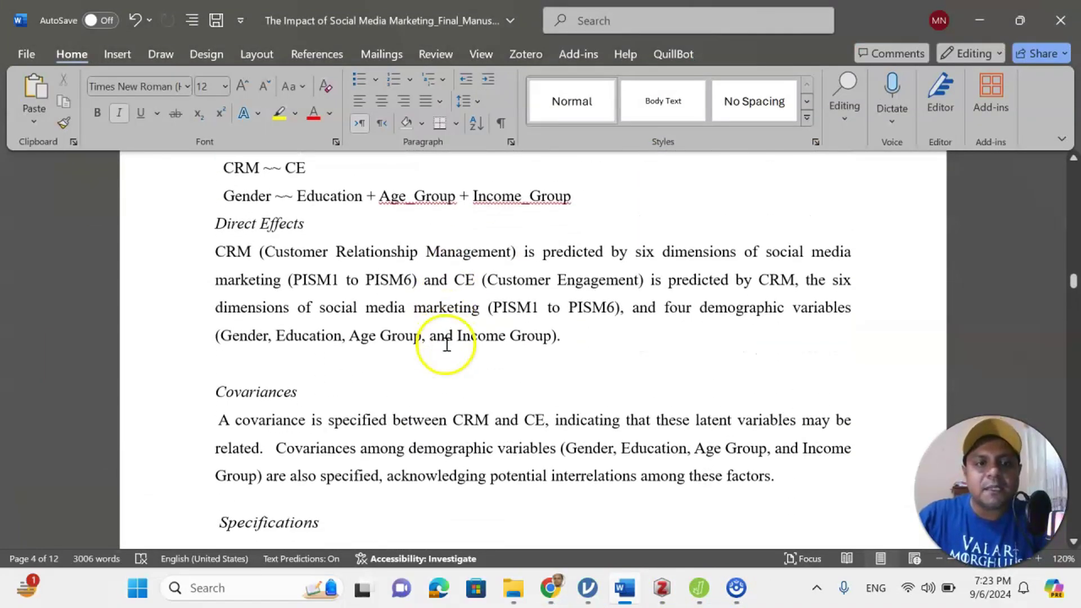
scroll(442, 361, down, 3)
scroll(442, 360, up, 3)
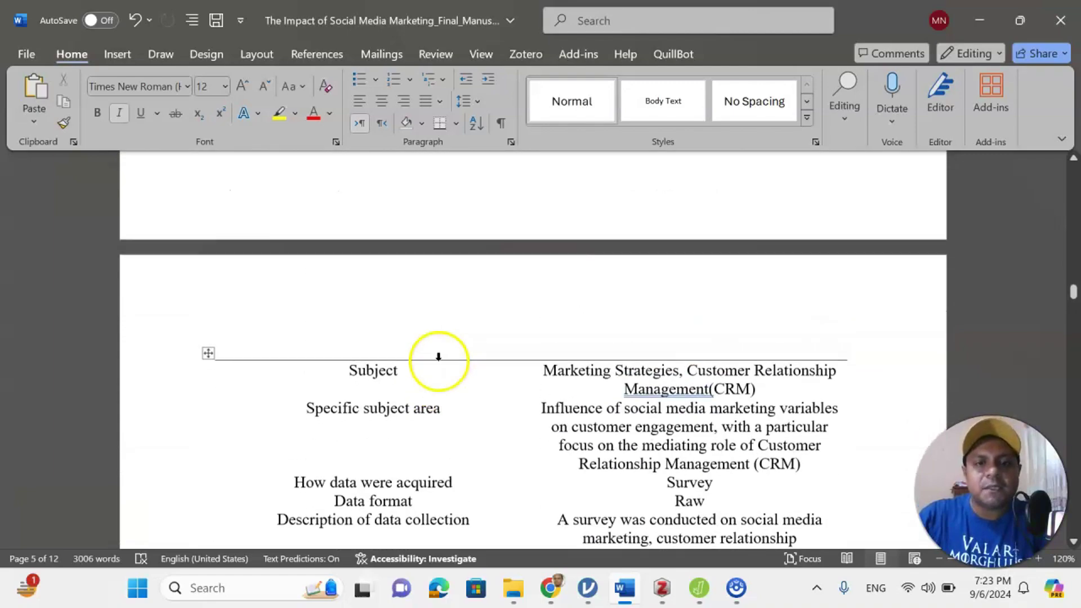
scroll(444, 359, down, 3)
scroll(444, 358, up, 3)
scroll(292, 357, up, 3)
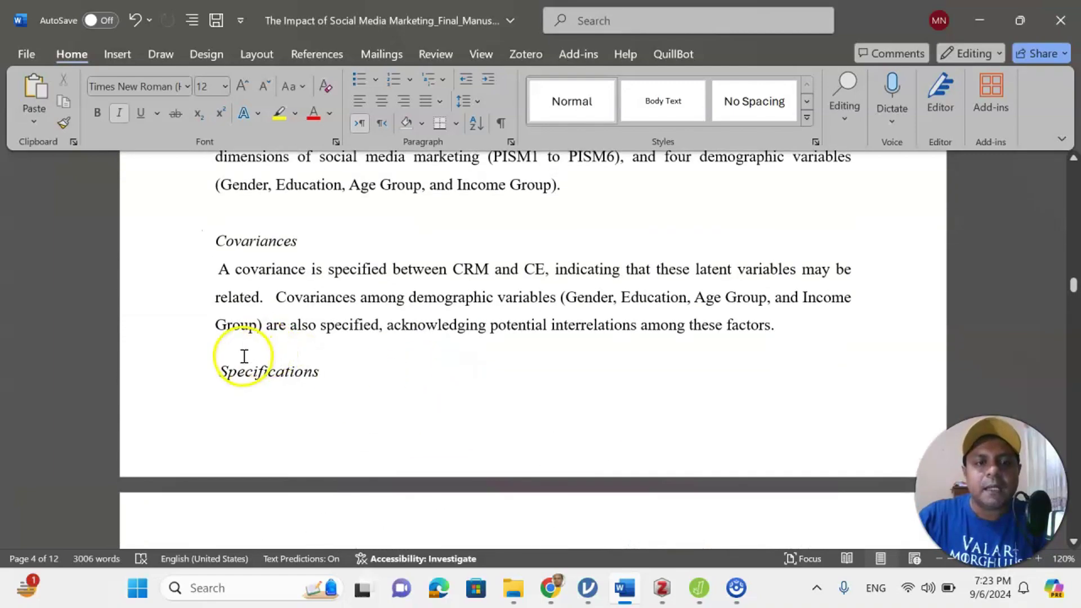
scroll(200, 295, down, 2)
scroll(383, 386, down, 5)
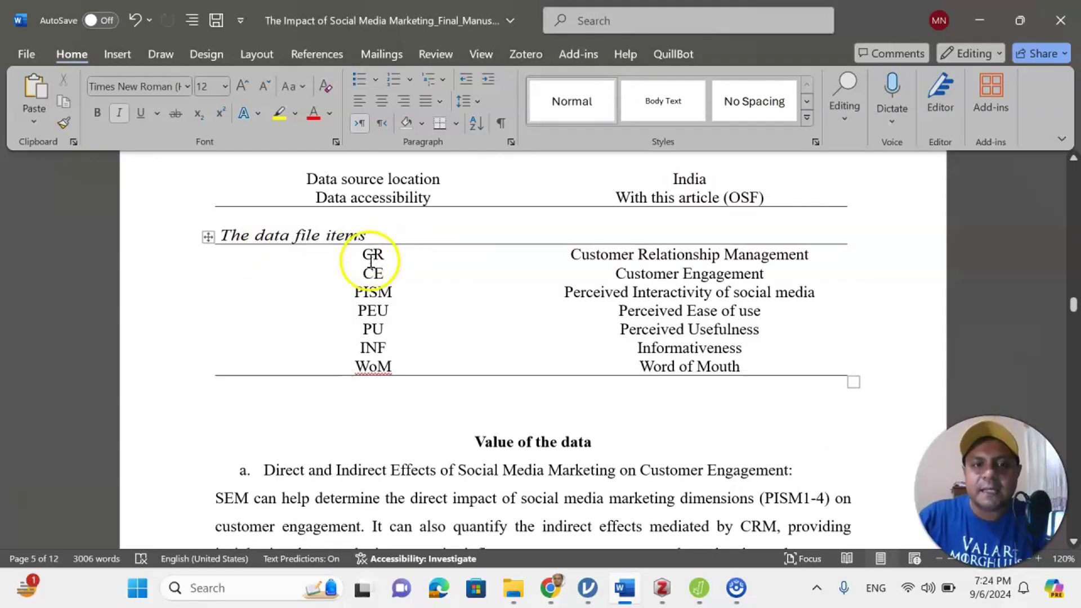
scroll(482, 311, down, 3)
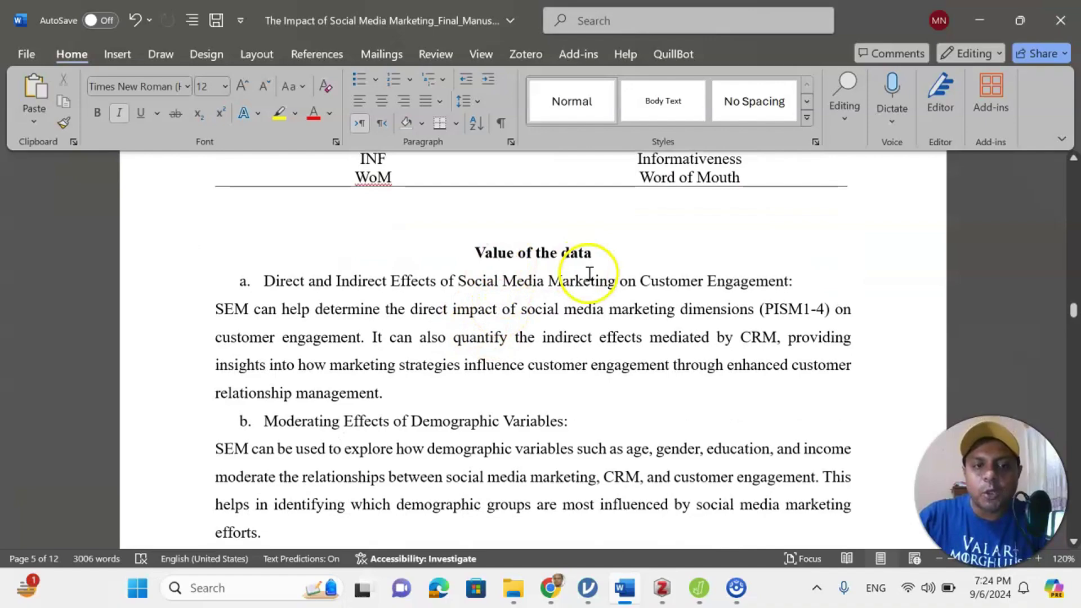
scroll(580, 293, down, 3)
scroll(570, 309, up, 2)
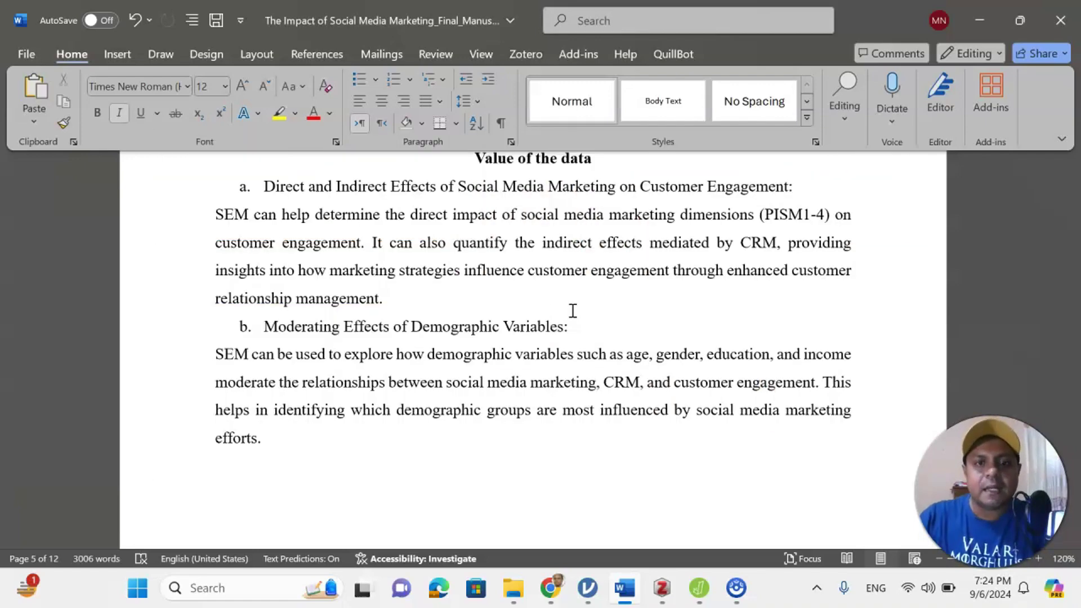
Step: Scroll from Data Description through Tables 01–02 and the path diagram
scroll(573, 310, up, 1)
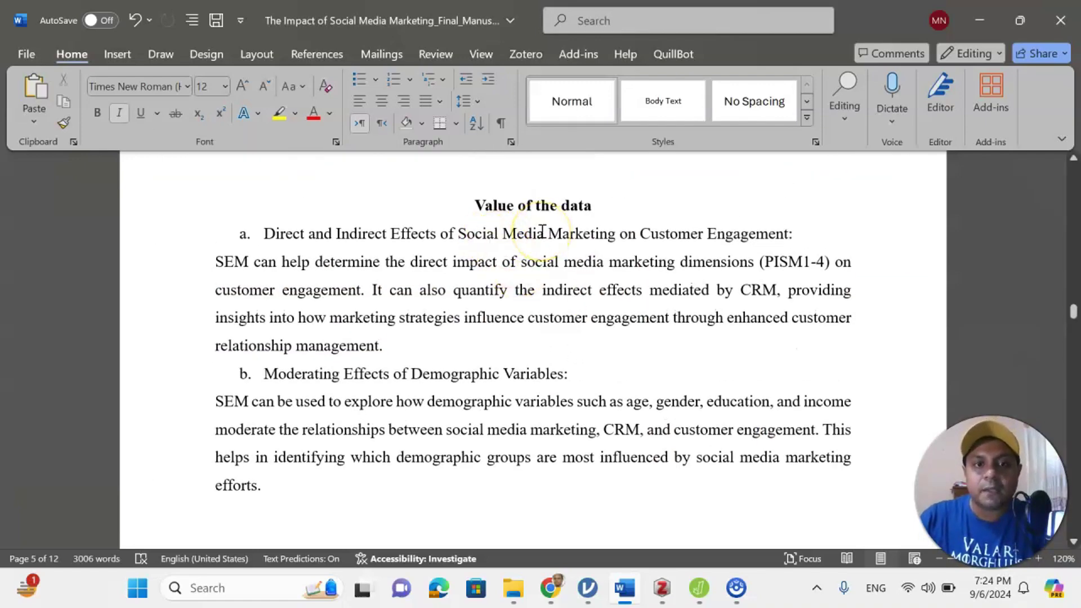
scroll(542, 231, down, 3)
scroll(540, 242, down, 2)
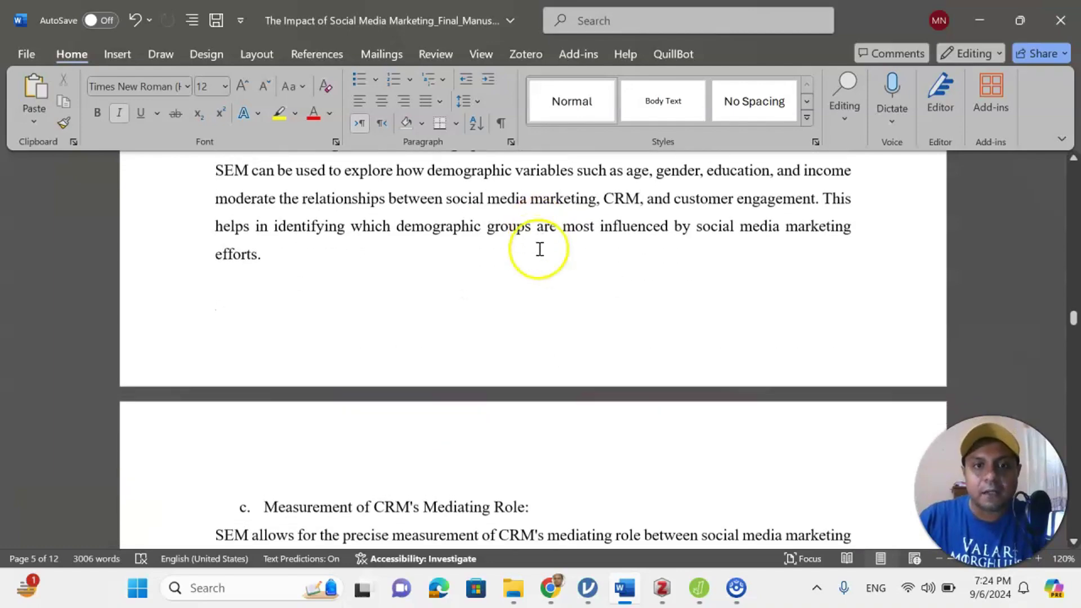
scroll(540, 249, down, 9)
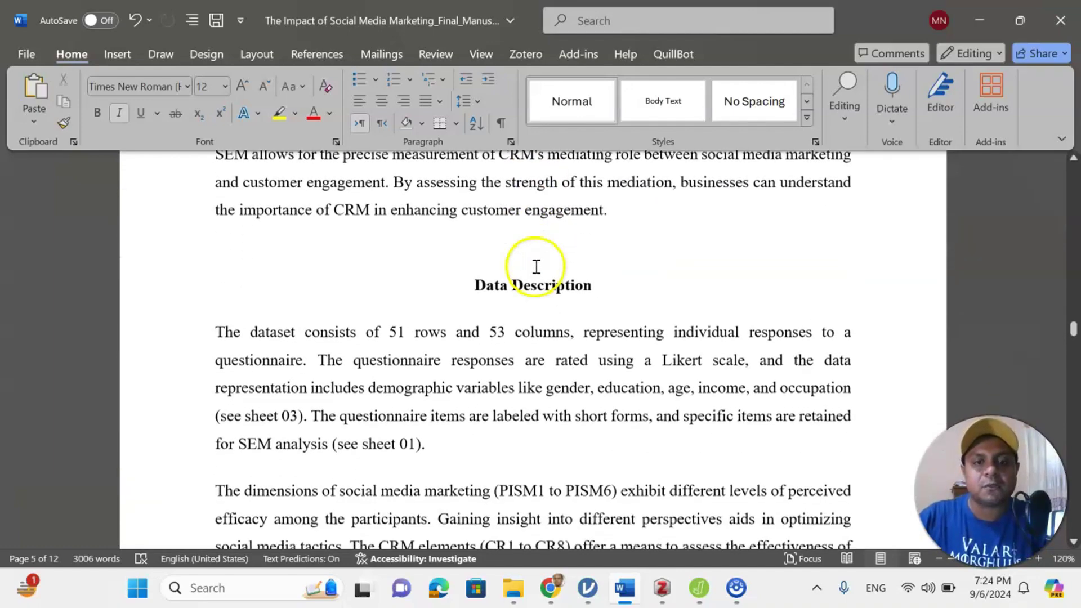
scroll(554, 239, down, 10)
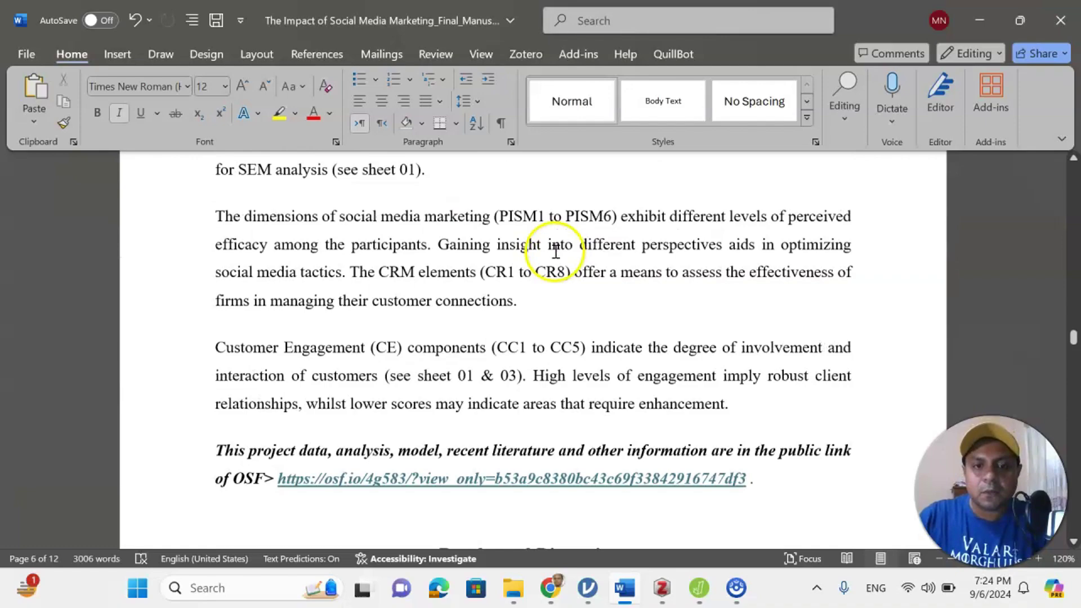
scroll(492, 292, down, 7)
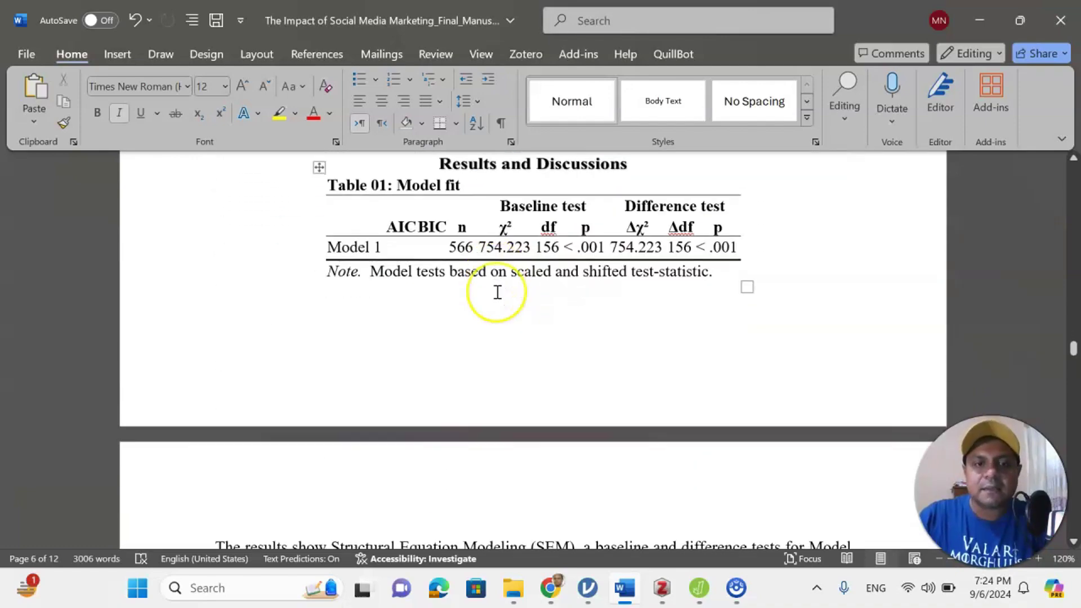
scroll(497, 301, down, 9)
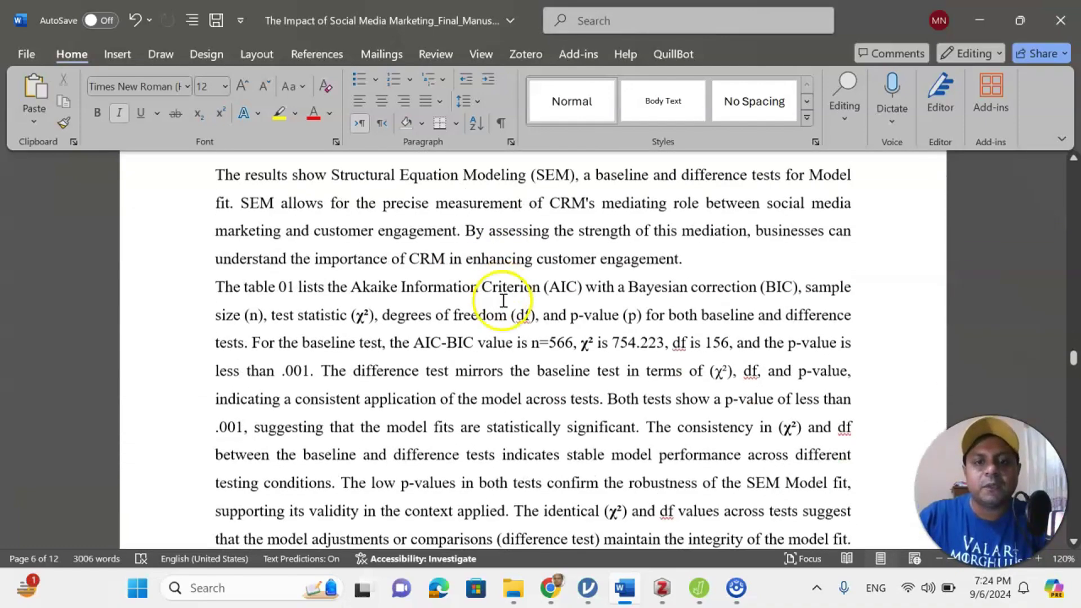
Step: Continue past the Conclusion and Declaration of interests to Supplementary materials
scroll(487, 324, down, 8)
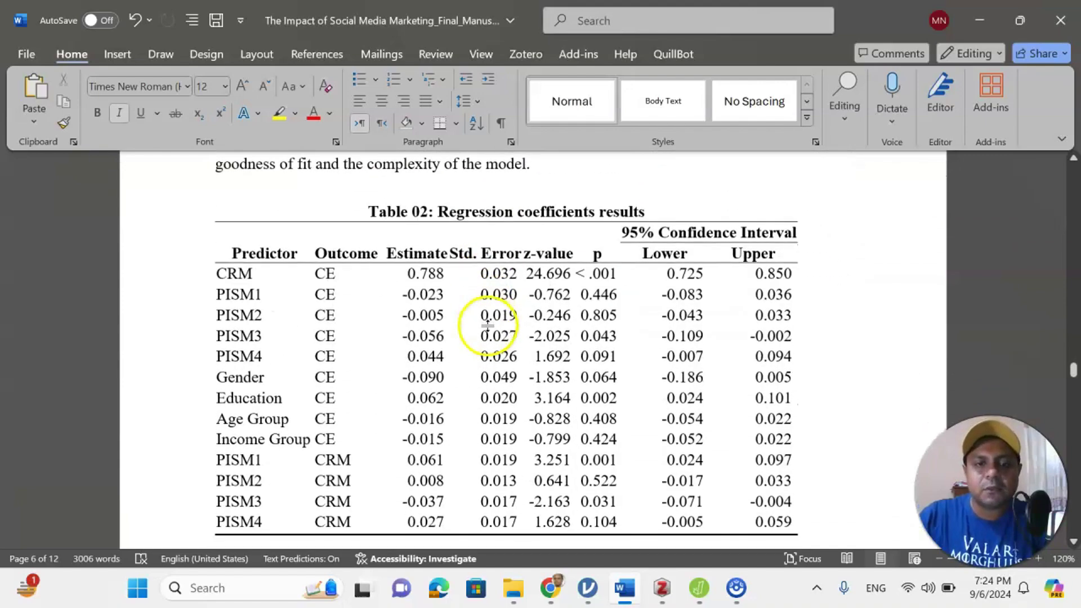
scroll(474, 358, down, 15)
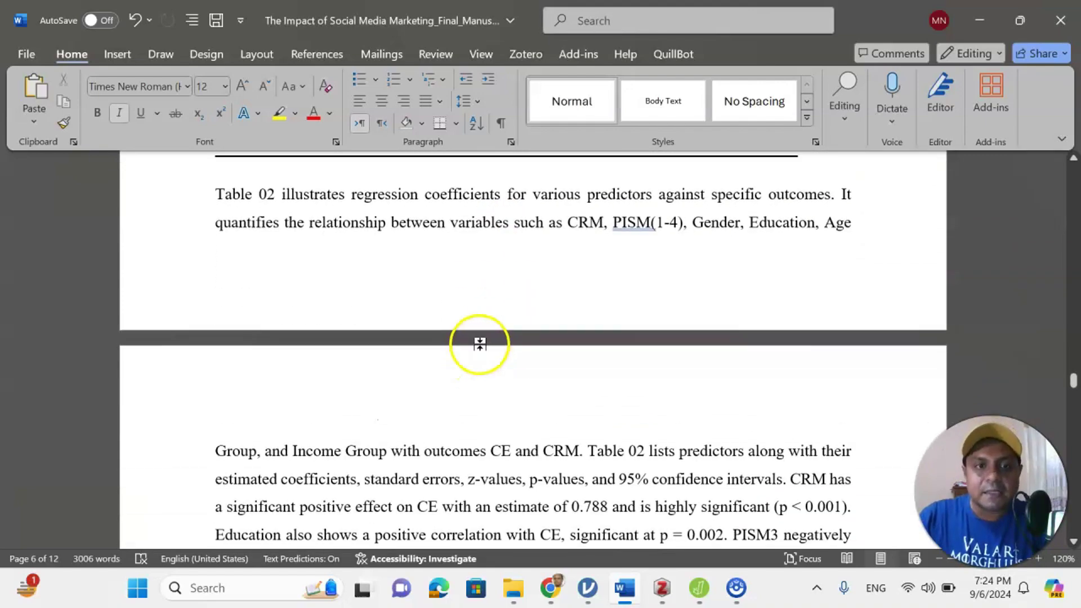
scroll(483, 367, down, 7)
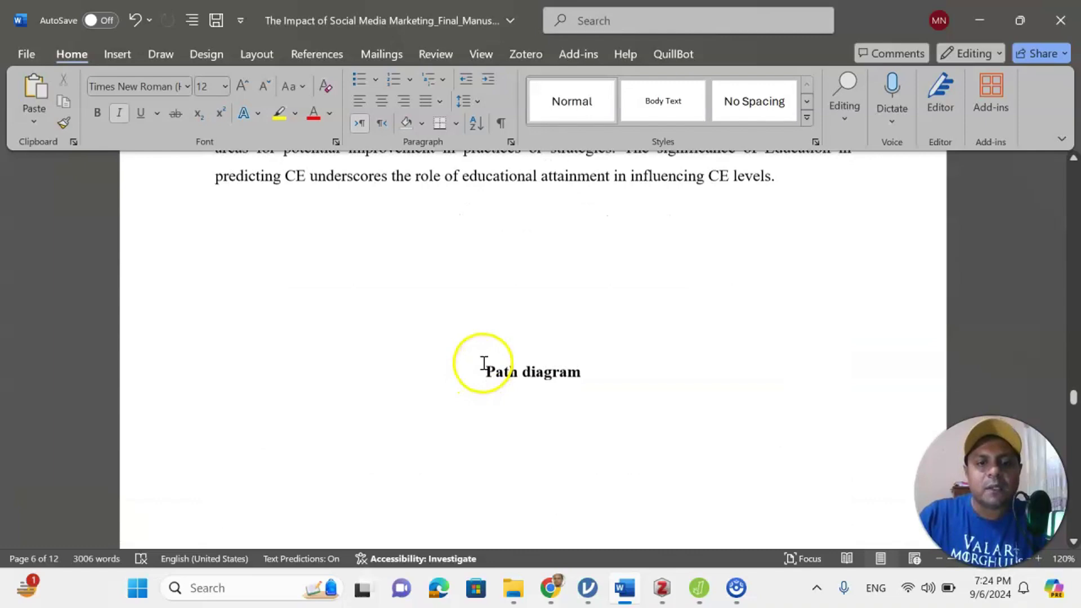
scroll(483, 370, down, 15)
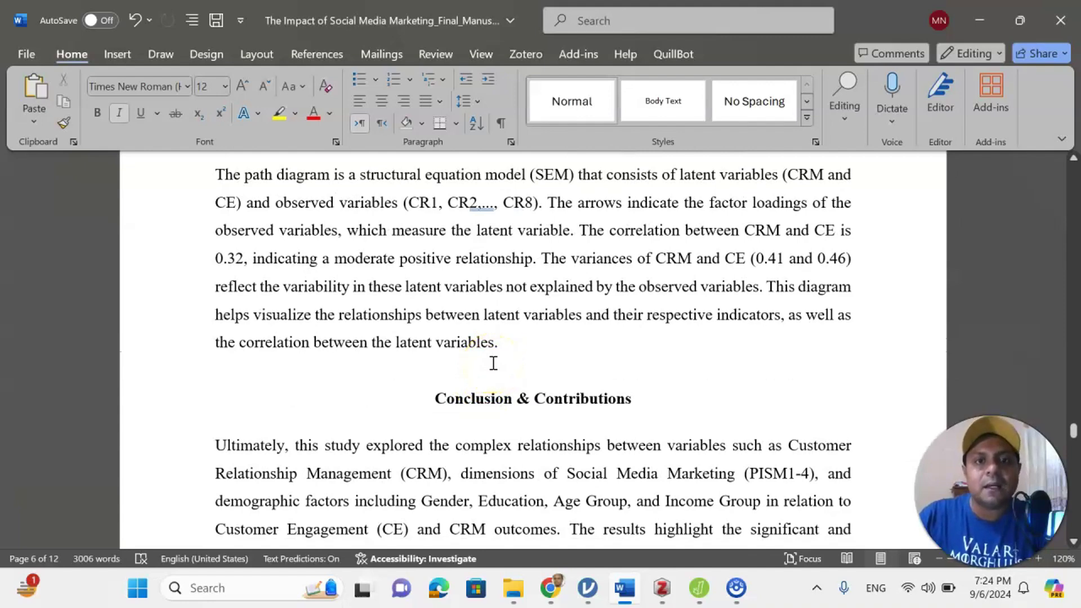
scroll(493, 363, down, 3)
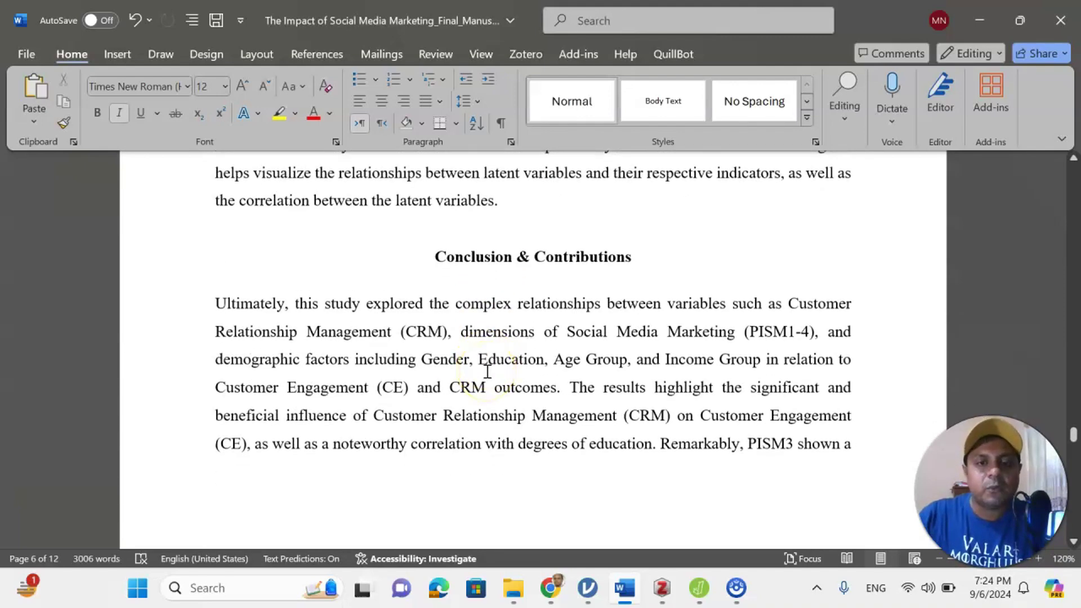
scroll(564, 304, down, 15)
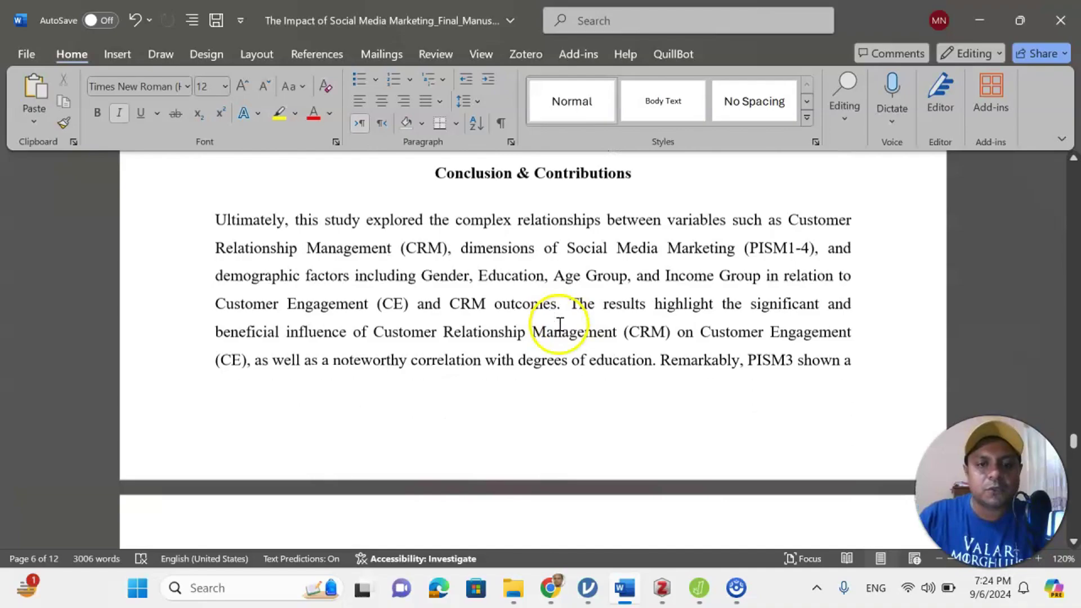
Step: Check the OSF link in Supplementary materials, then scroll to the 2019–2021 closing references
scroll(564, 328, down, 20)
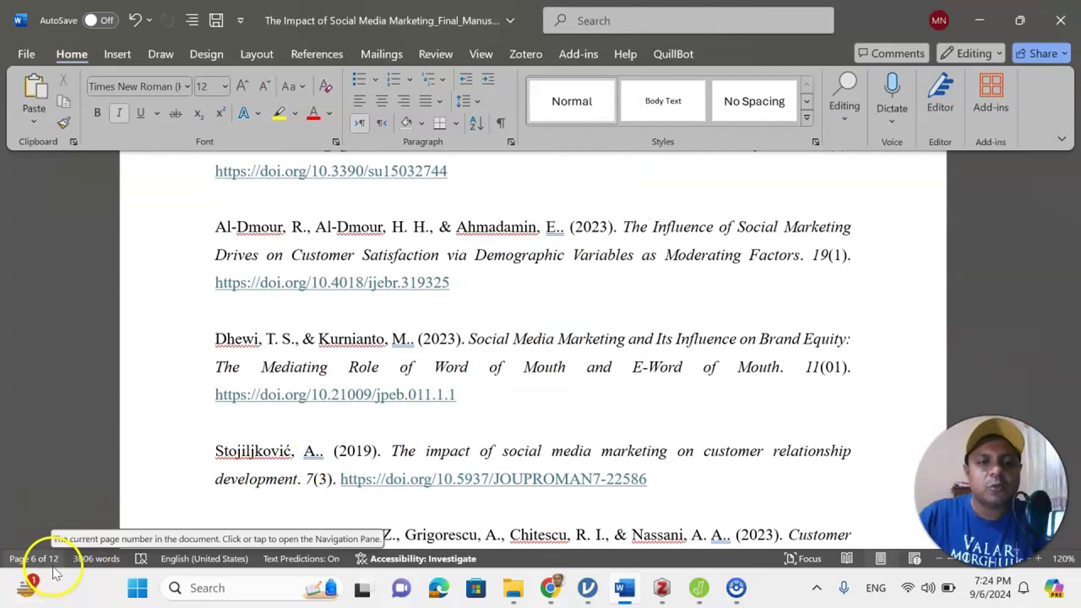
scroll(473, 363, up, 5)
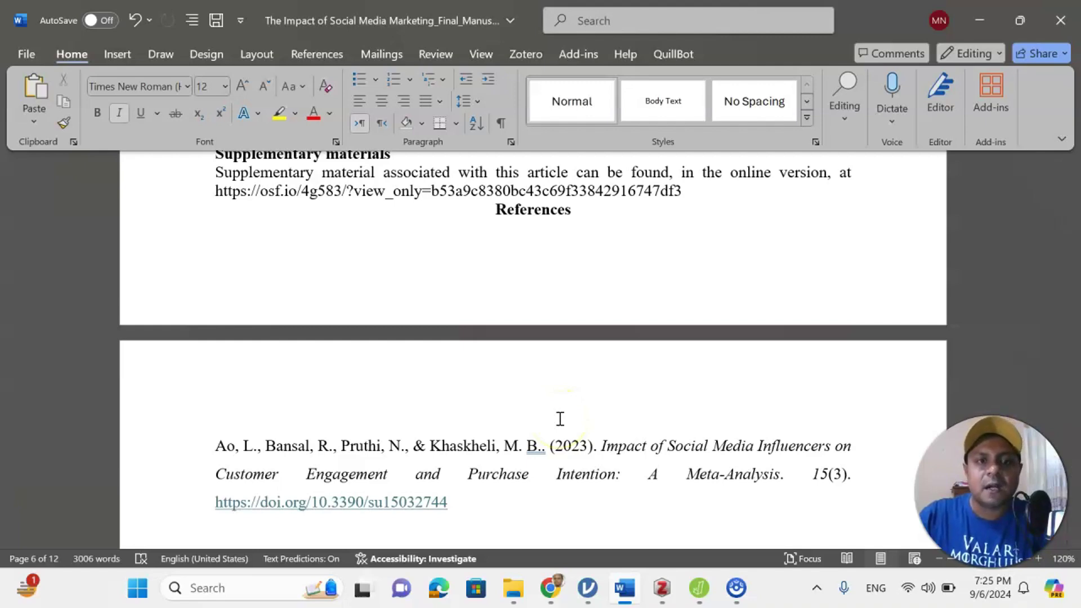
scroll(560, 418, up, 2)
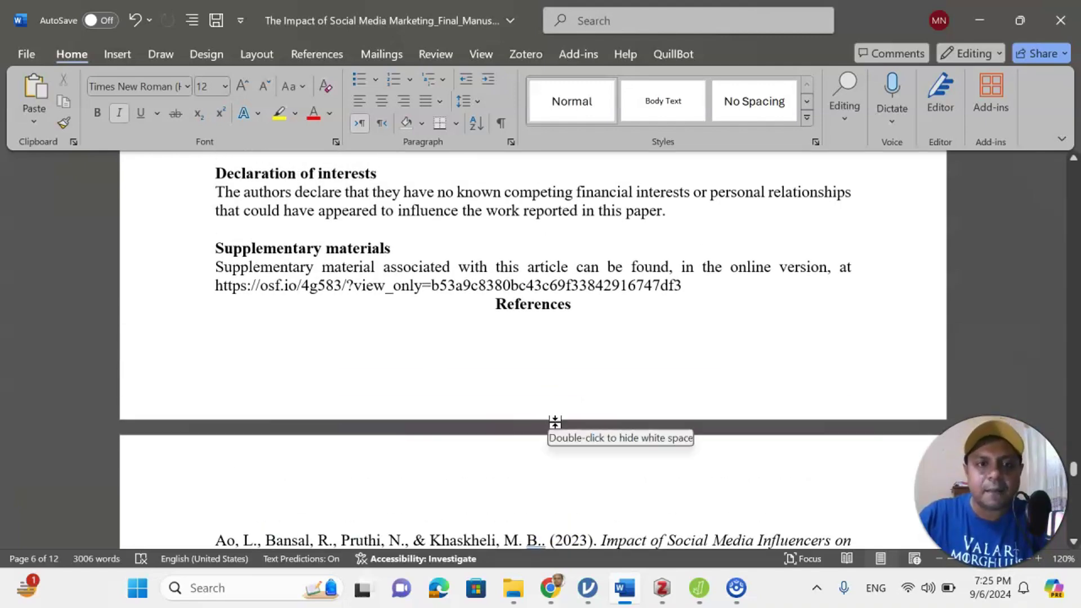
scroll(555, 422, up, 2)
click(531, 416)
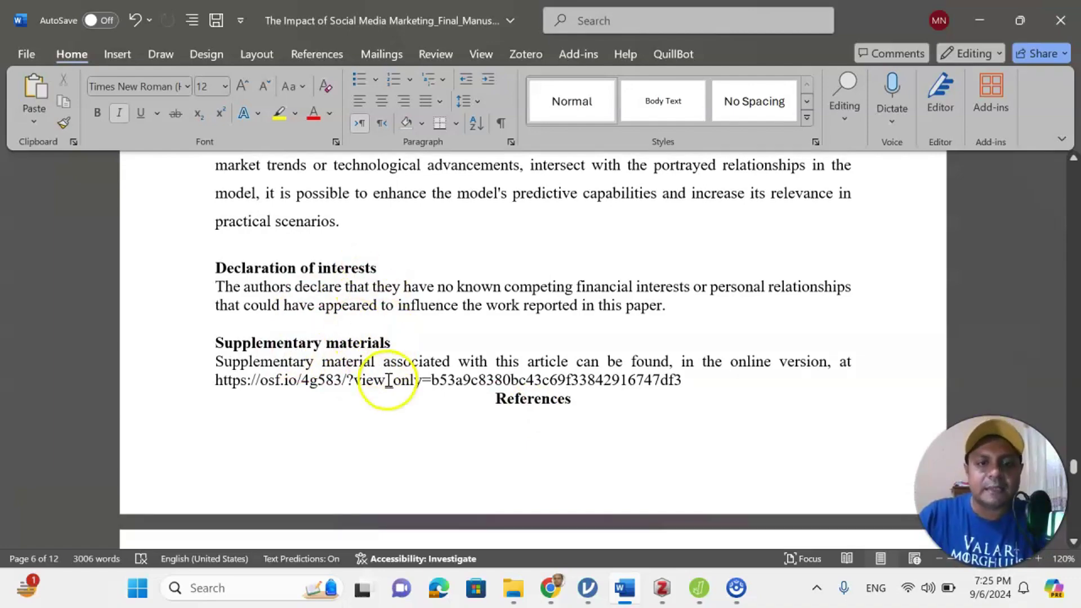
scroll(387, 381, down, 10)
scroll(388, 390, down, 15)
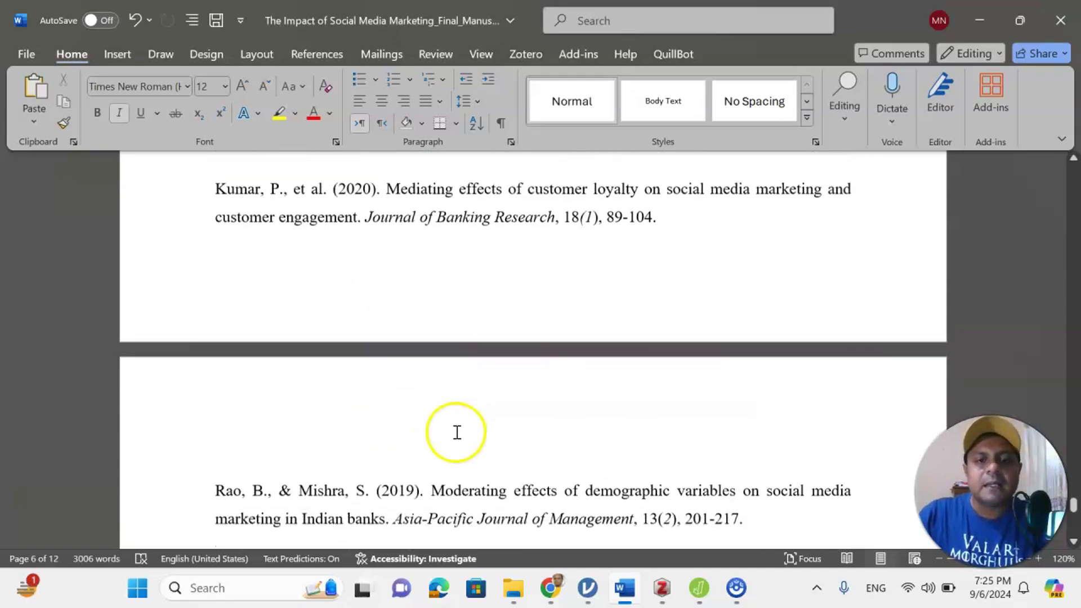
Step: View the Data in Brief, Scientific Data and Discover Data sites, ending on the Data Journals guide
click(550, 588)
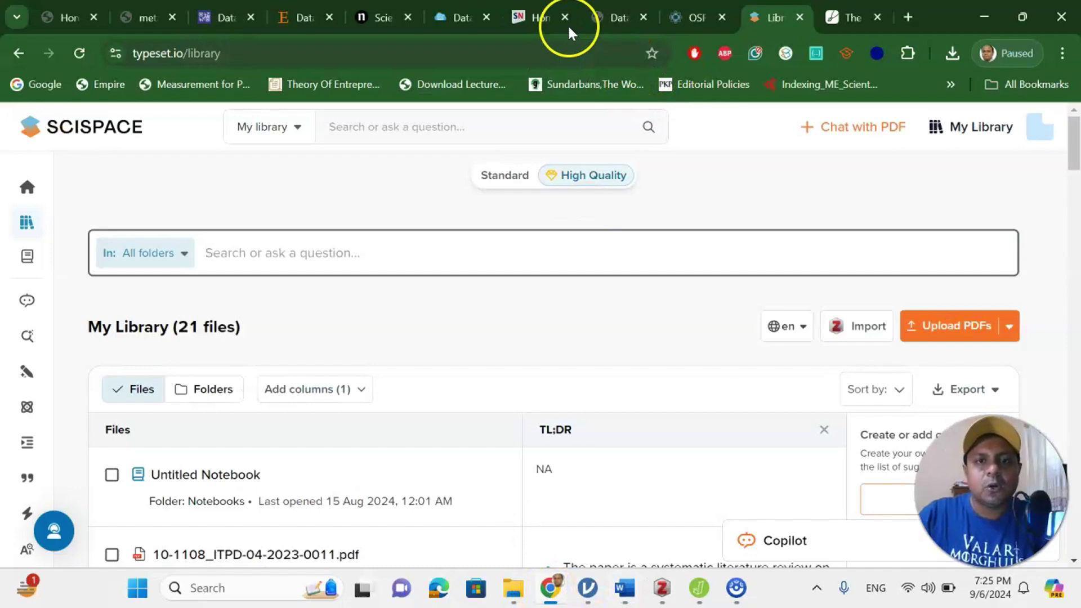
click(299, 17)
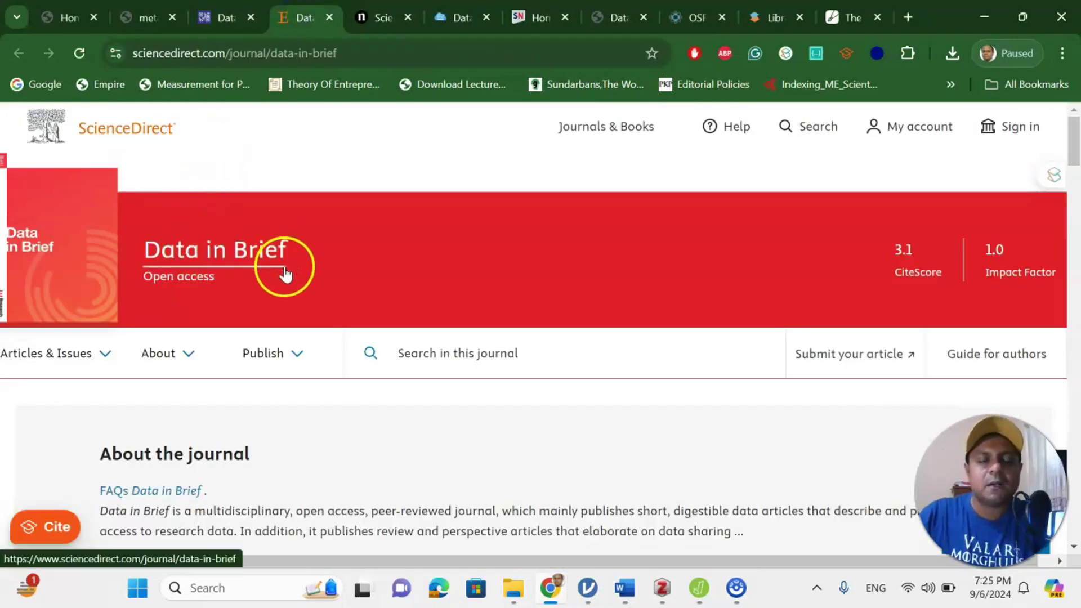
click(364, 16)
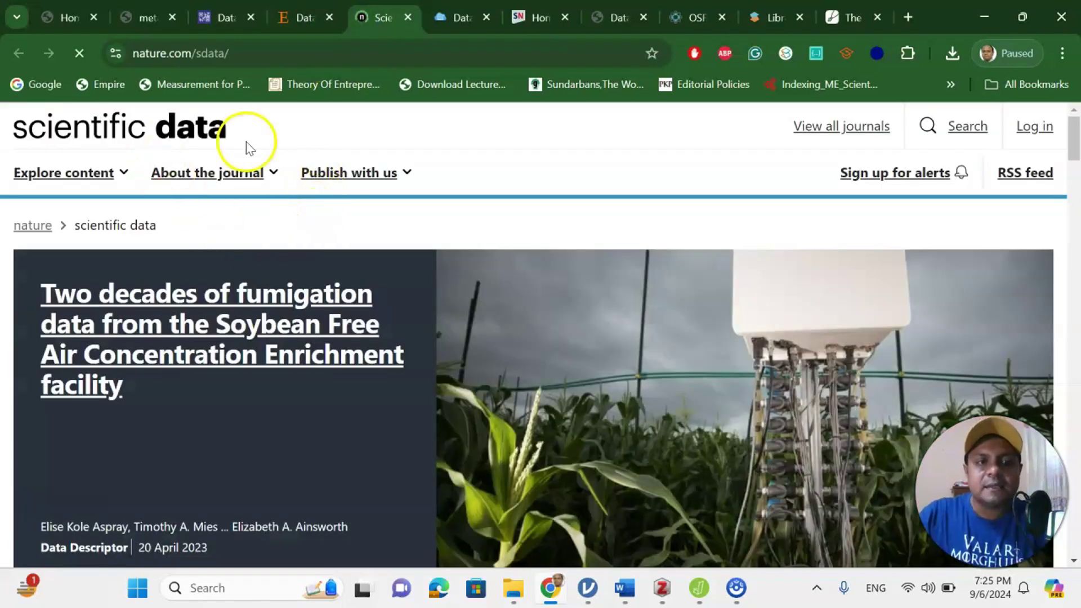
click(526, 13)
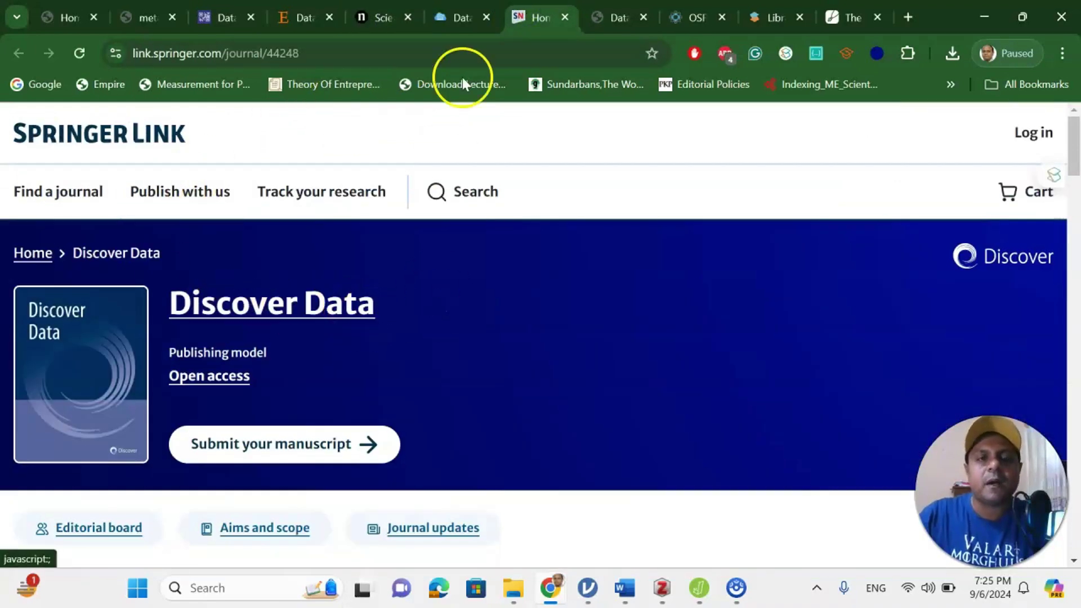
click(463, 17)
scroll(438, 212, up, 3)
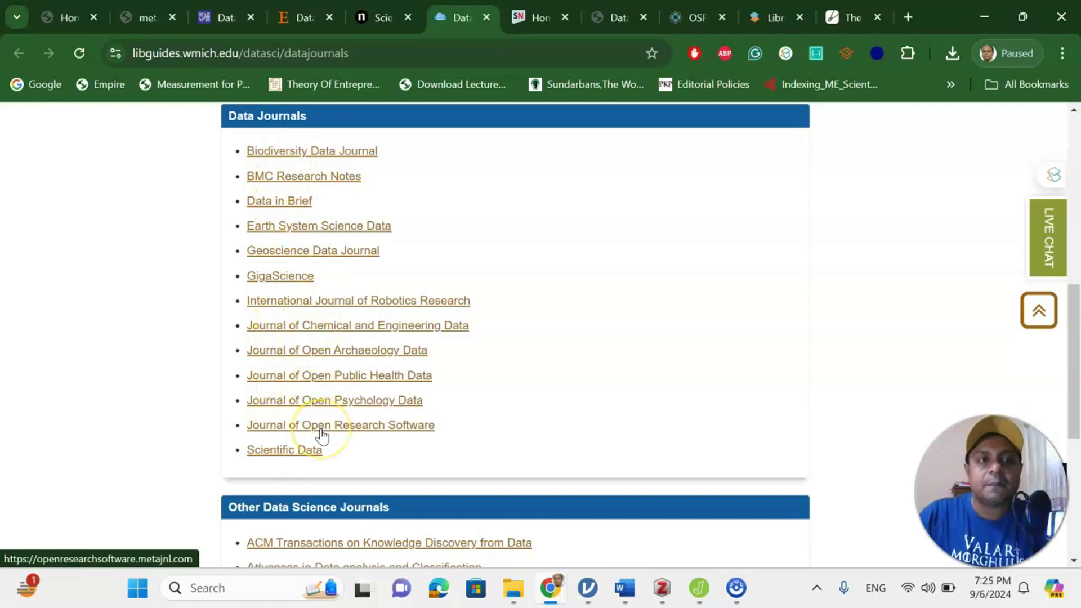
Step: Show the OSF project's Files panel with the workbook, sample11.csv and sample11.jasp, then return to Word
click(690, 14)
scroll(563, 279, down, 6)
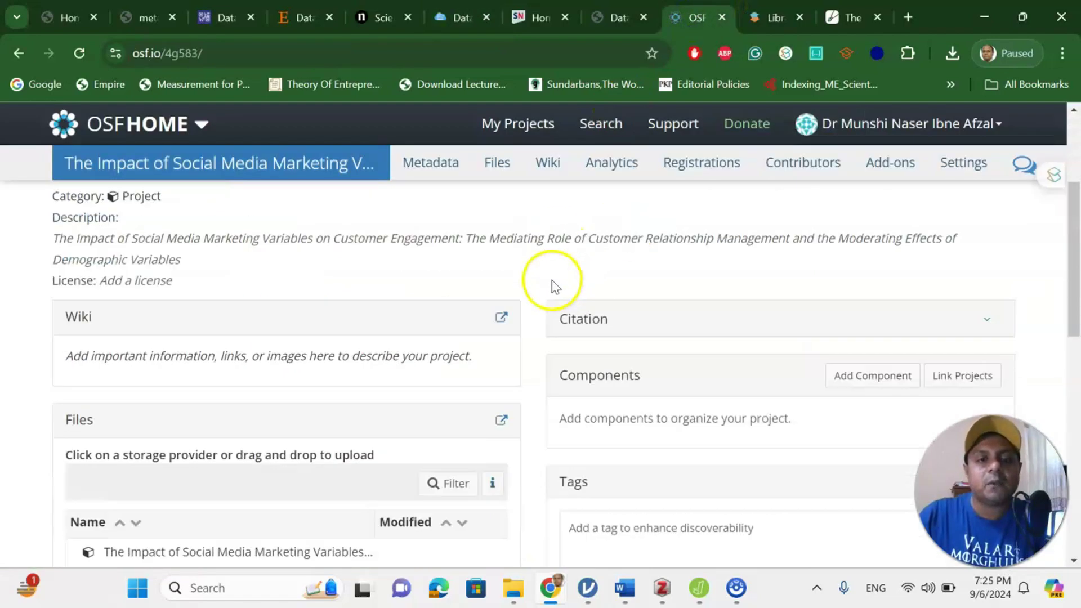
scroll(259, 428, down, 3)
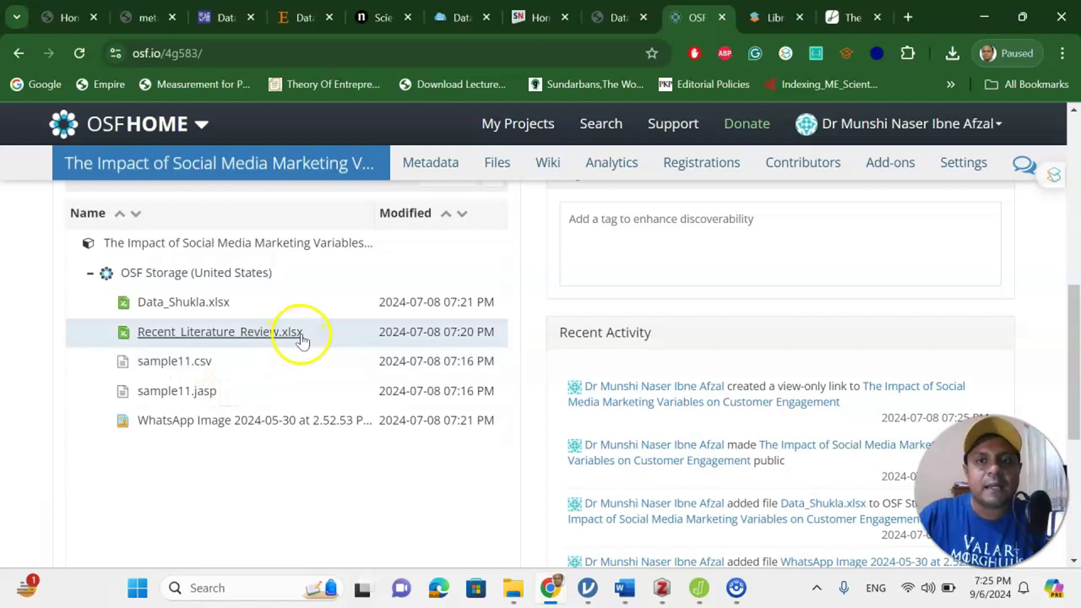
scroll(302, 334, up, 3)
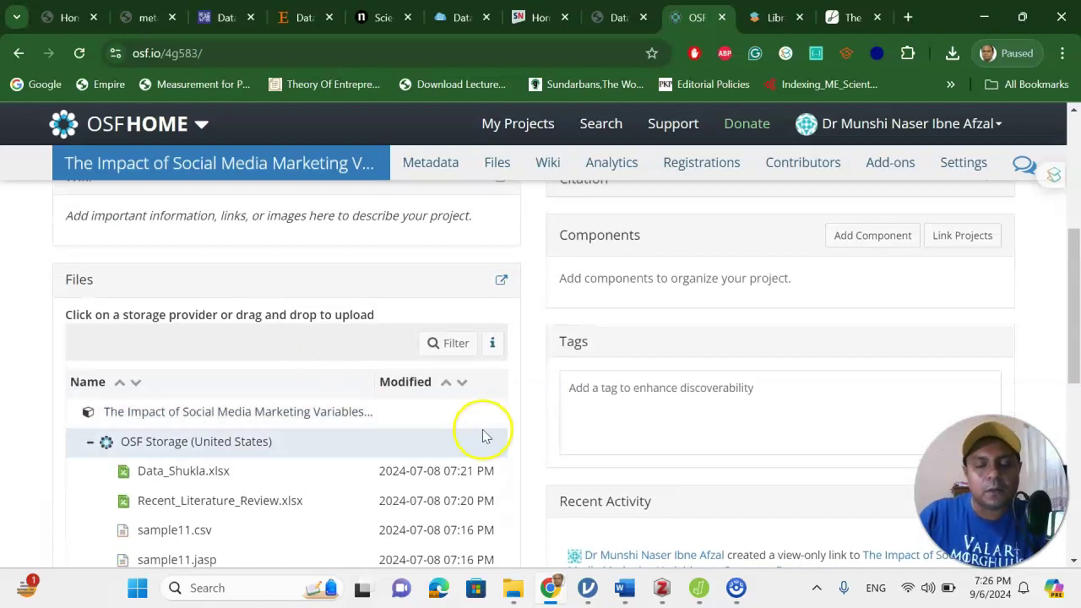
click(625, 589)
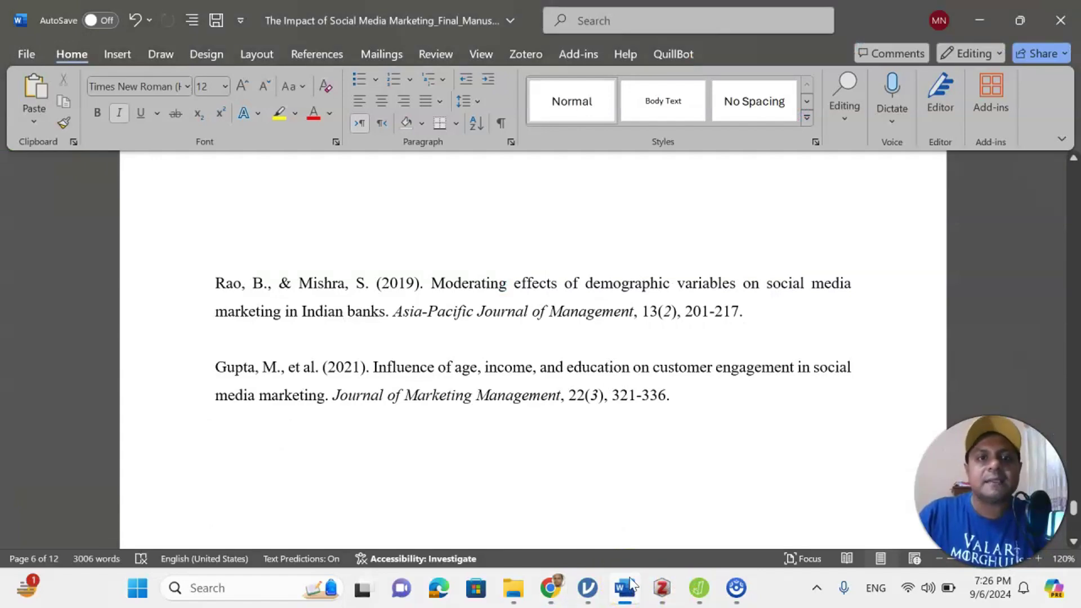
Step: Switch between the Zotero library, the Word manuscript and the JASP SEM results
mouse_move(561, 598)
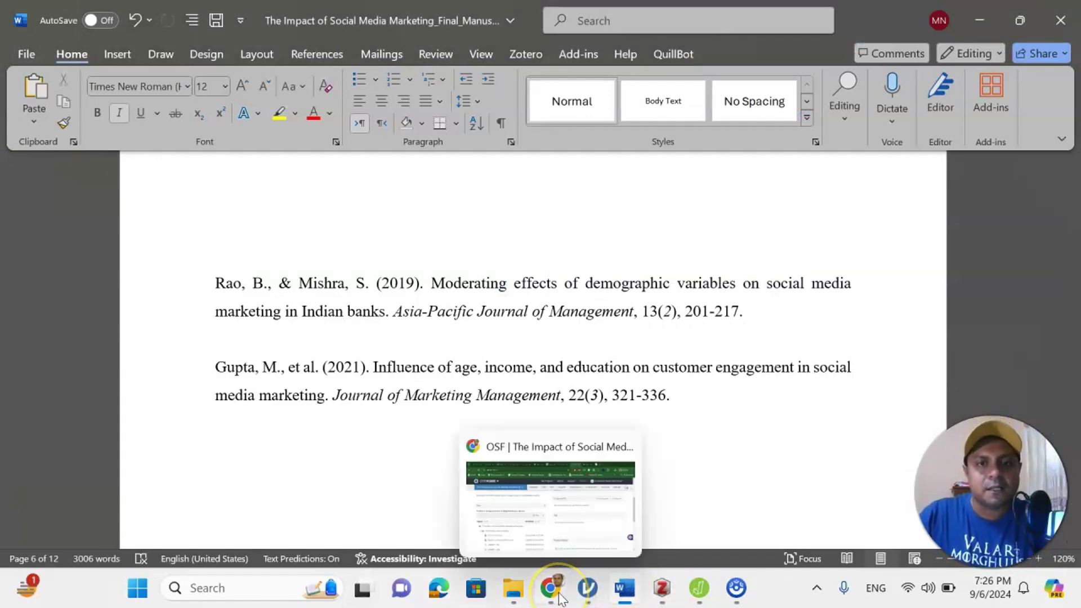
click(669, 599)
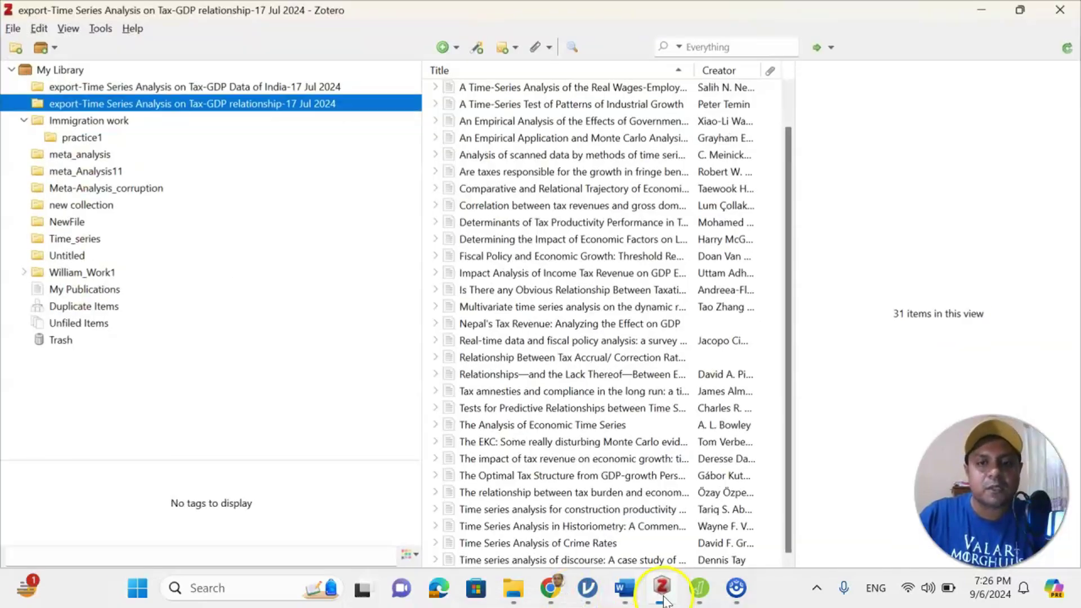
click(668, 601)
click(698, 588)
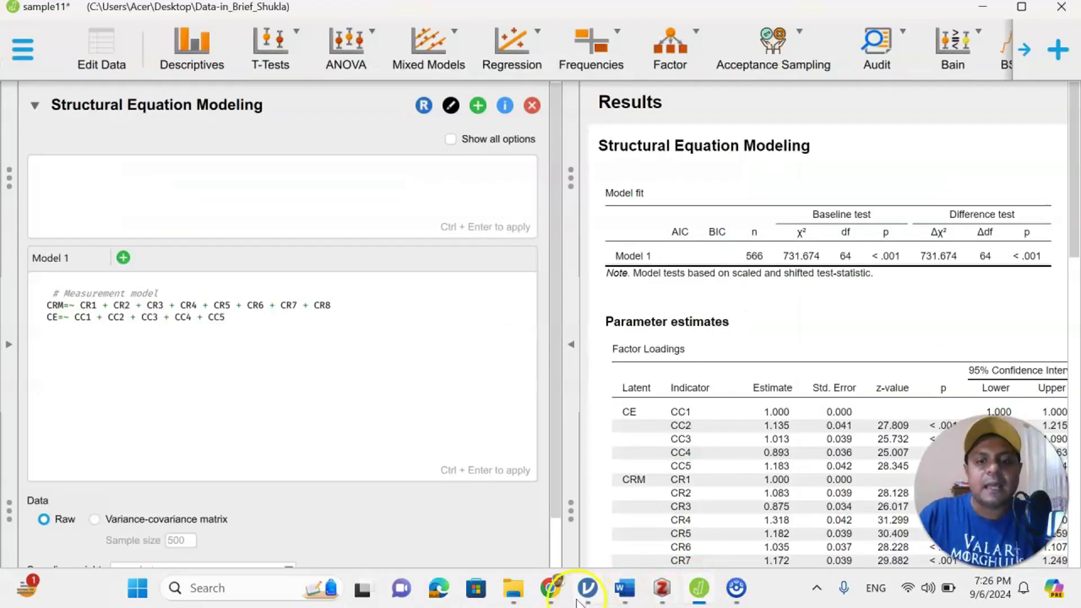
Step: Bring Chrome back and go from the SciSpace library to the Yomu AI draft of the paper
click(555, 598)
click(759, 13)
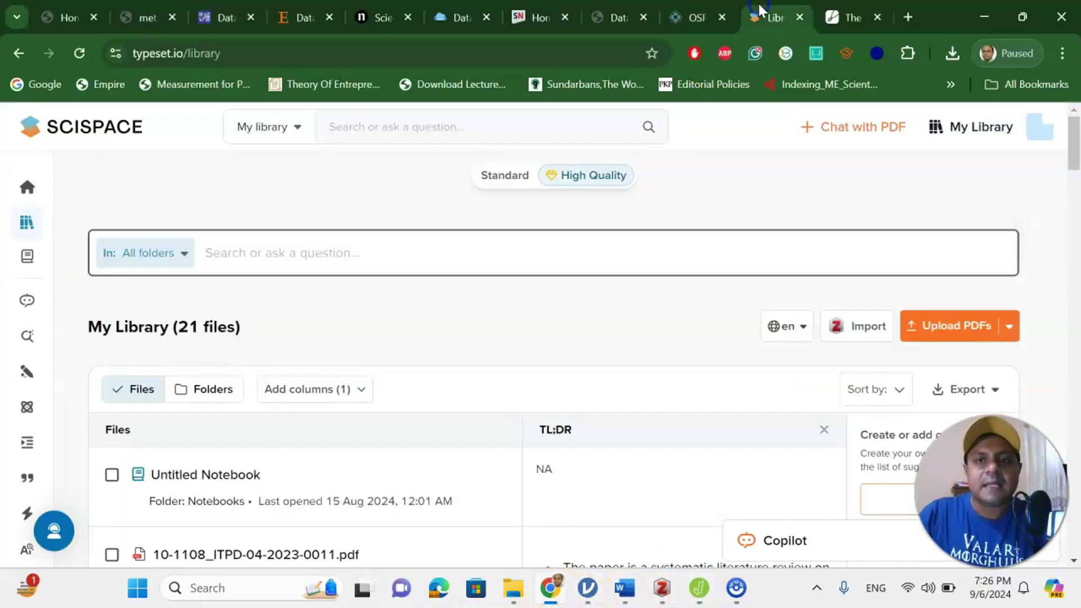
click(857, 11)
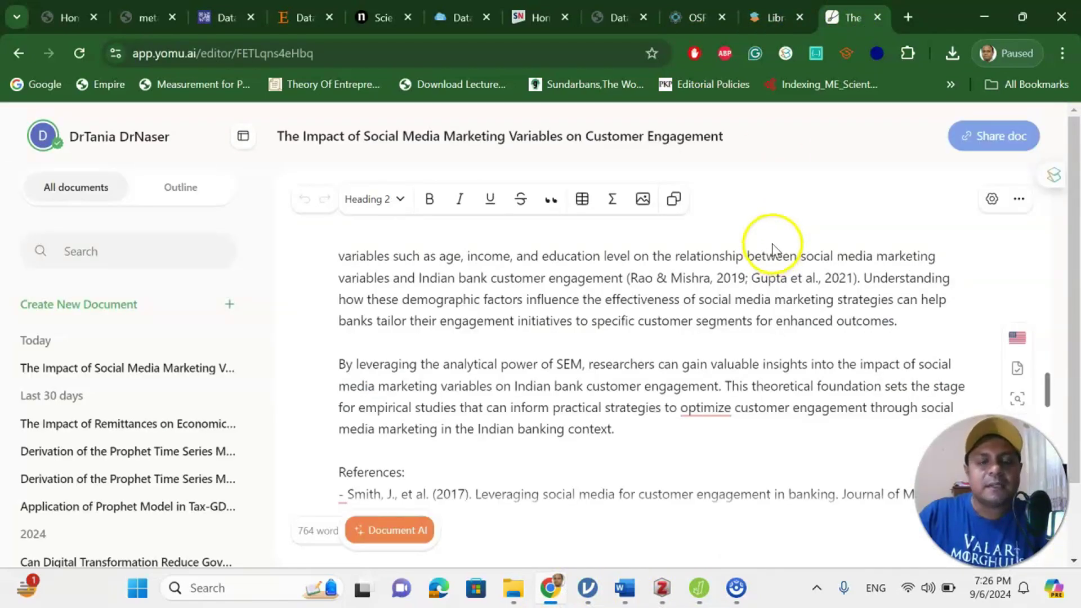